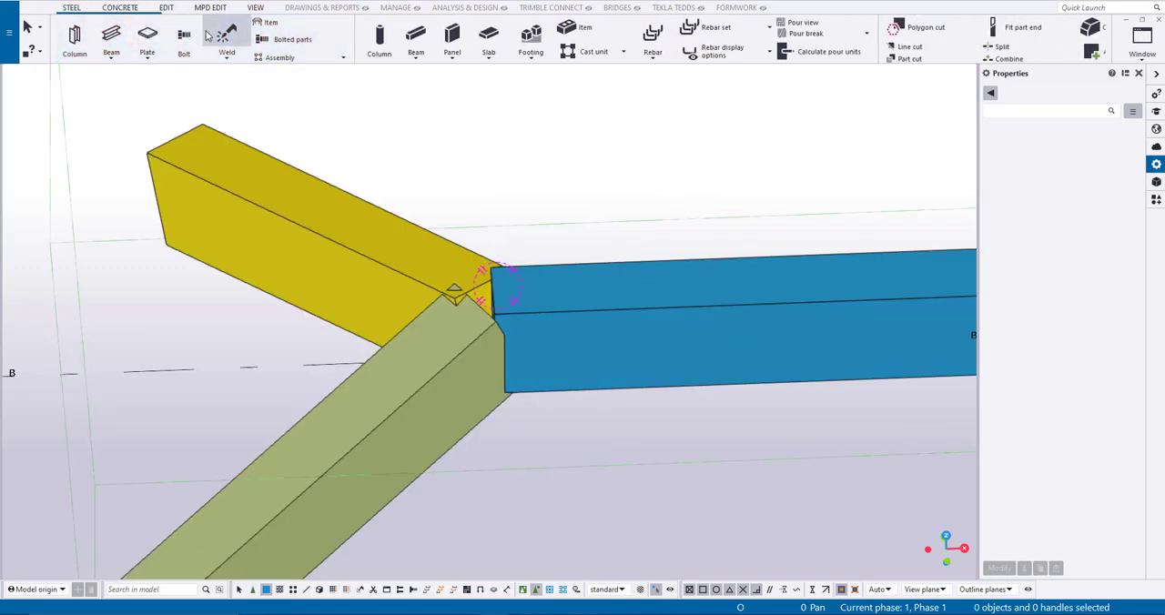
# - Place a D100 steel column at the point where the three beams meet
pyautogui.click(75, 38)
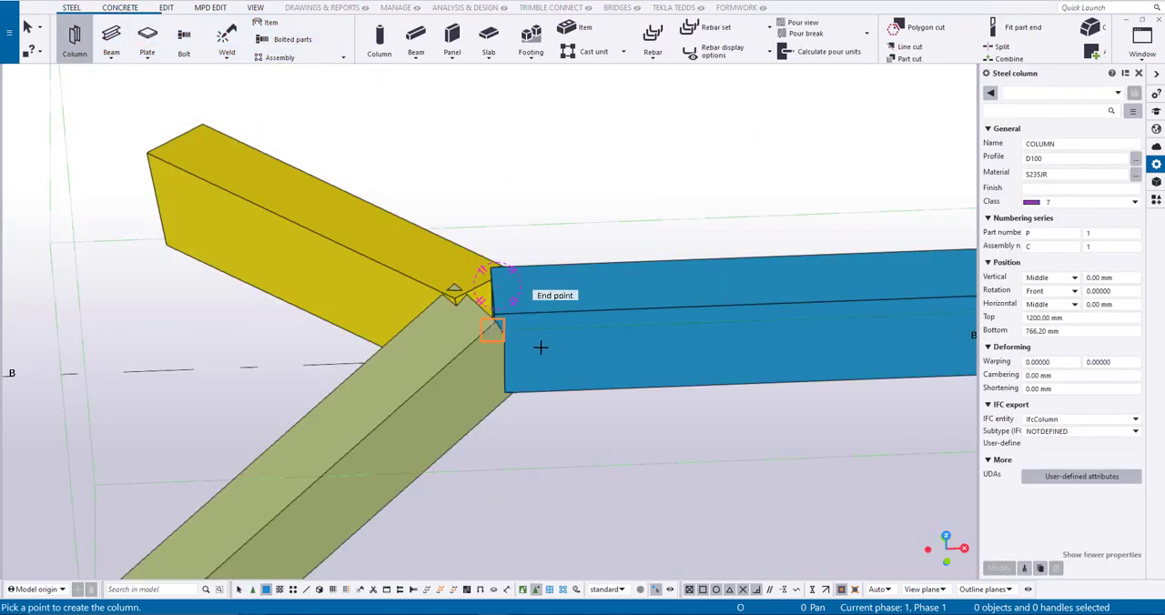
pyautogui.rightClick(551, 244)
pyautogui.click(575, 251)
pyautogui.keyDown('ctrl'); pyautogui.moveTo(577, 249); pyautogui.dragTo(546, 235, button='middle'); pyautogui.keyUp('ctrl')
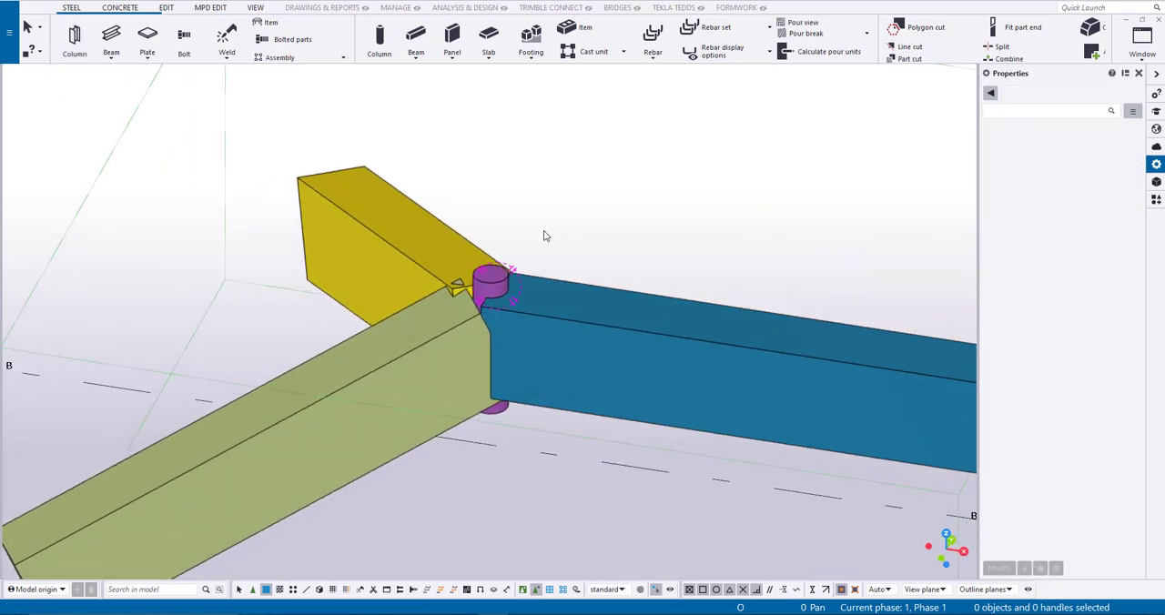
# - Create plates with Plate on face on the side faces of the blue, olive and yellow beams
pyautogui.click(199, 8)
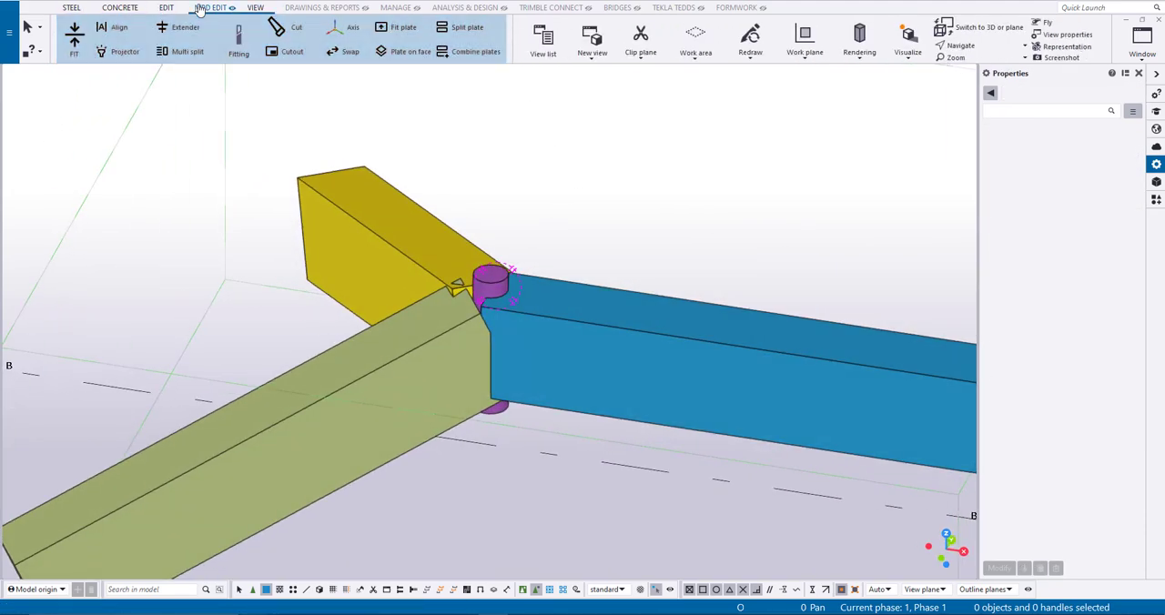
pyautogui.click(384, 53)
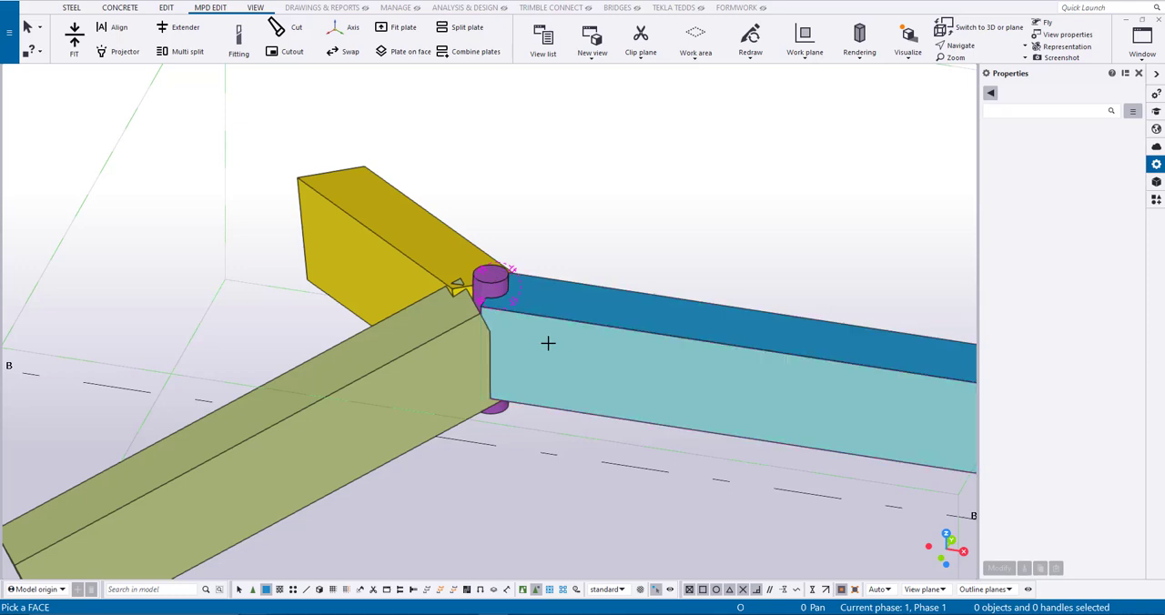
pyautogui.keyDown('ctrl'); pyautogui.moveTo(377, 412); pyautogui.dragTo(417, 288, button='middle'); pyautogui.keyUp('ctrl')
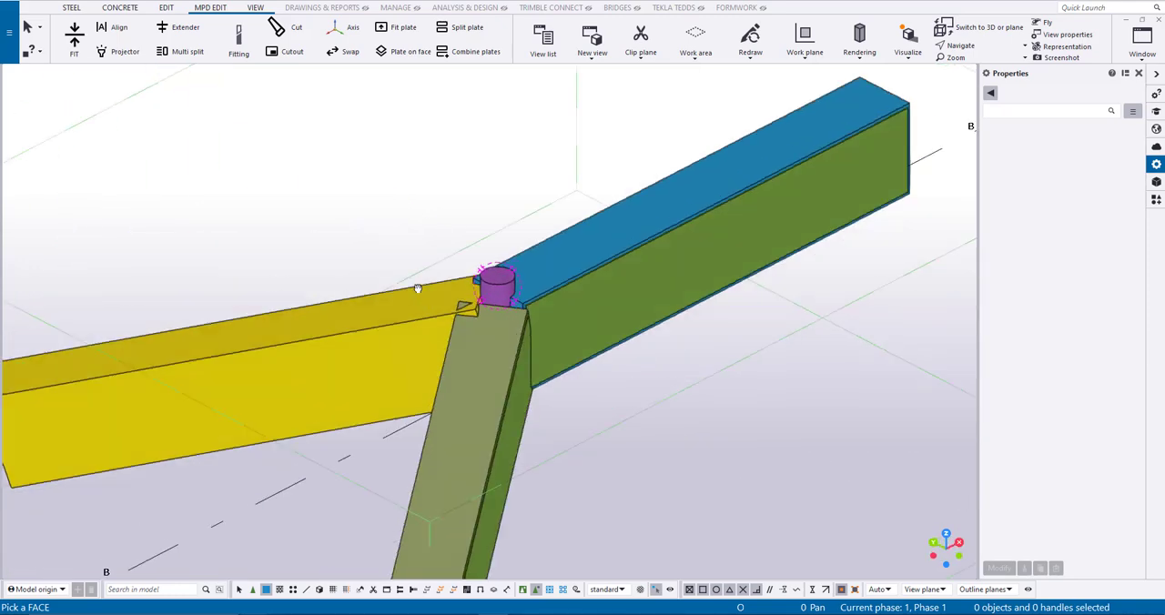
pyautogui.keyDown('ctrl'); pyautogui.moveTo(377, 337); pyautogui.dragTo(415, 273, button='middle'); pyautogui.keyUp('ctrl')
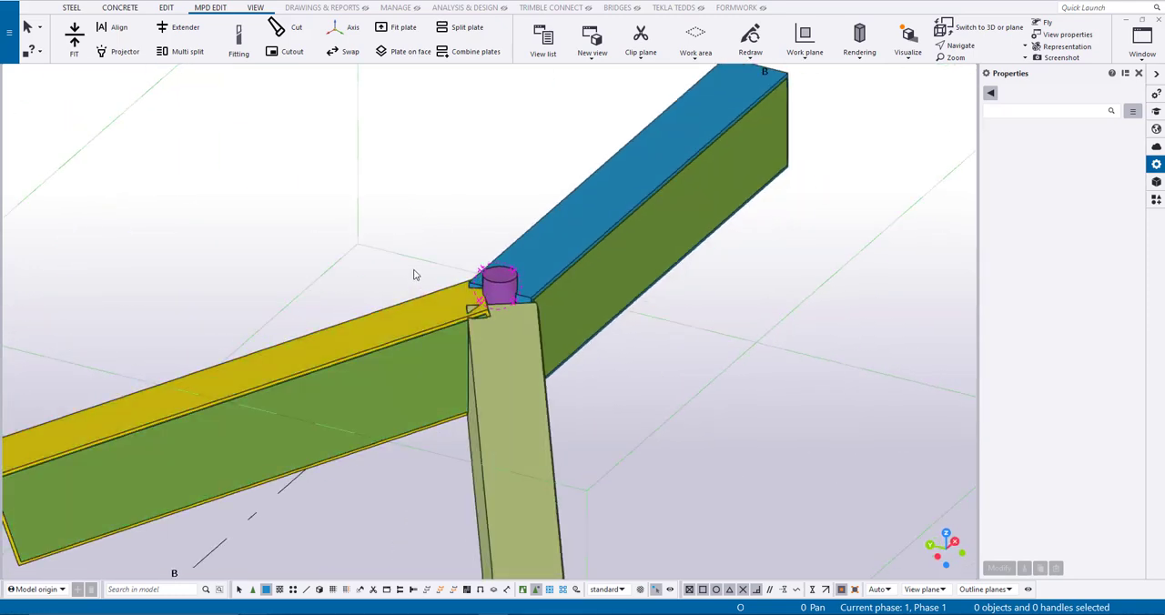
# - Split the yellow beam's plate at a point along its upper edge near the joint
pyautogui.click(454, 28)
pyautogui.click(455, 359)
pyautogui.keyDown('ctrl'); pyautogui.moveTo(455, 357); pyautogui.dragTo(463, 338, button='middle'); pyautogui.keyUp('ctrl')
pyautogui.scroll(2, 472, 320)
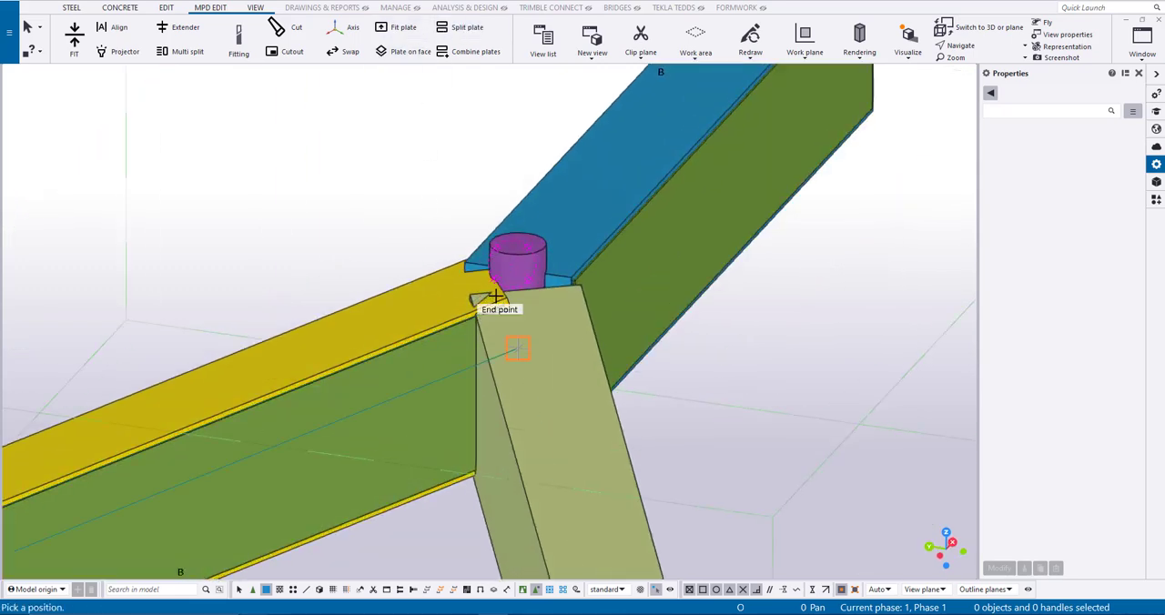
pyautogui.scroll(1, 505, 298)
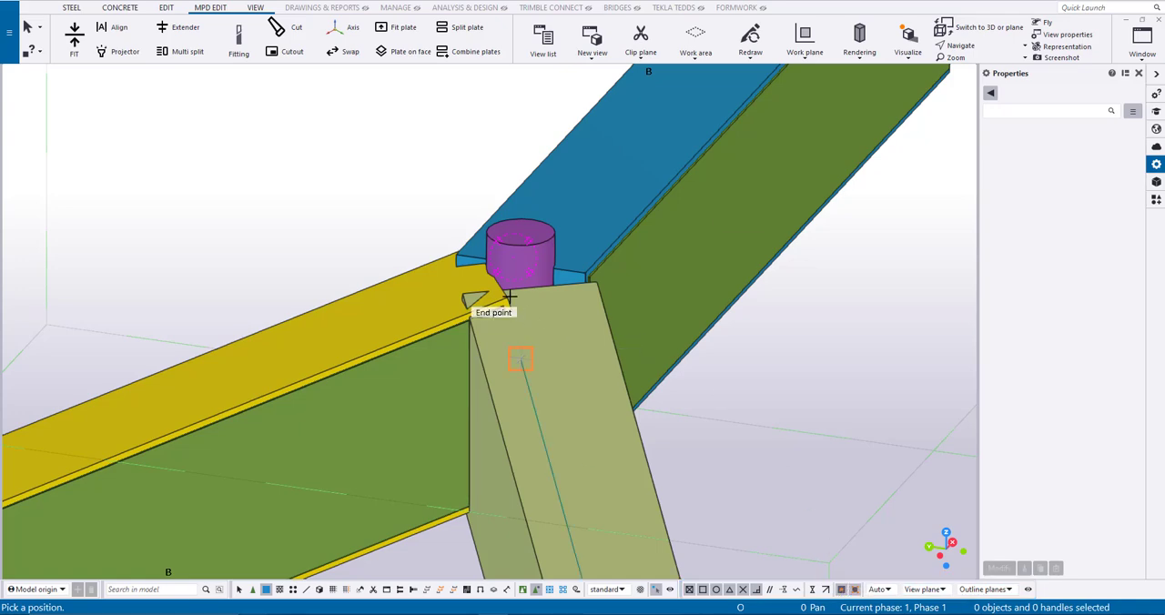
pyautogui.rightClick(388, 300)
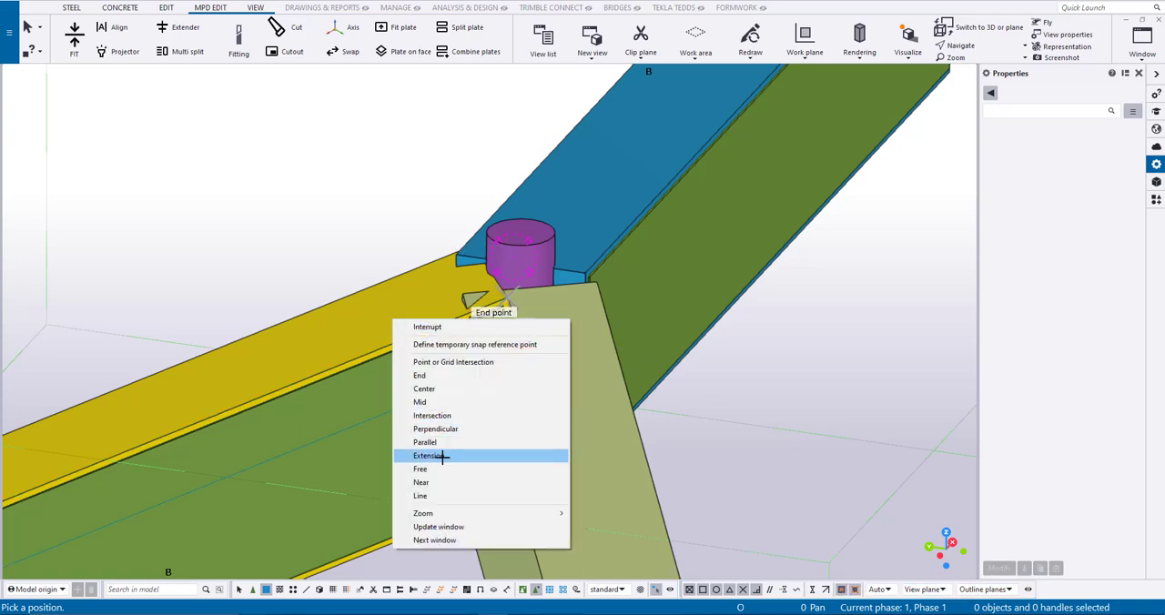
pyautogui.click(437, 483)
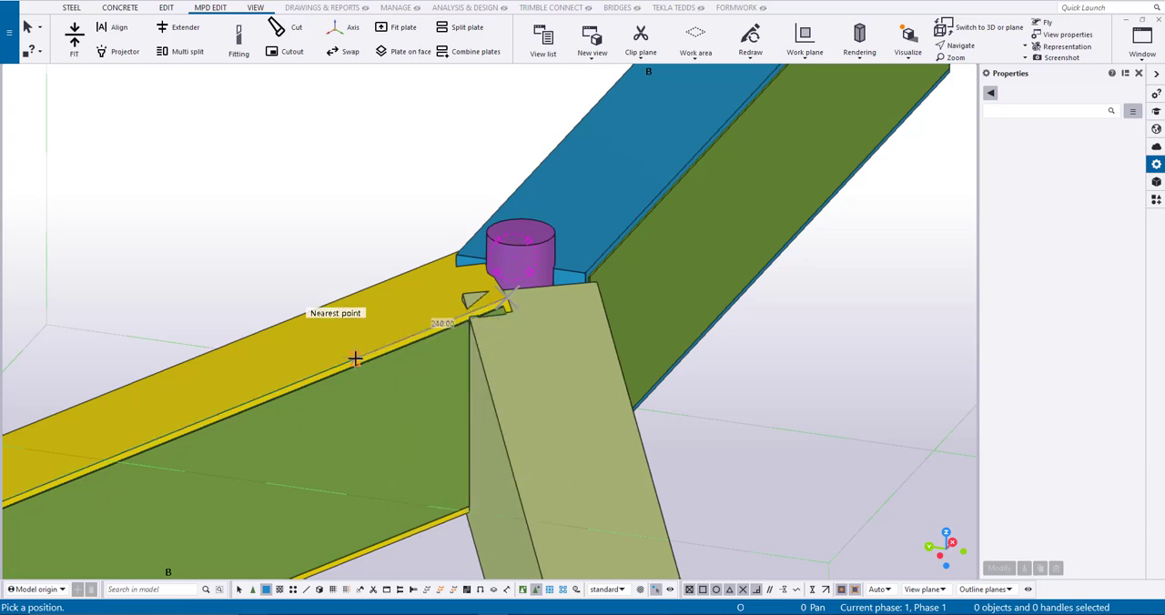
pyautogui.click(346, 362)
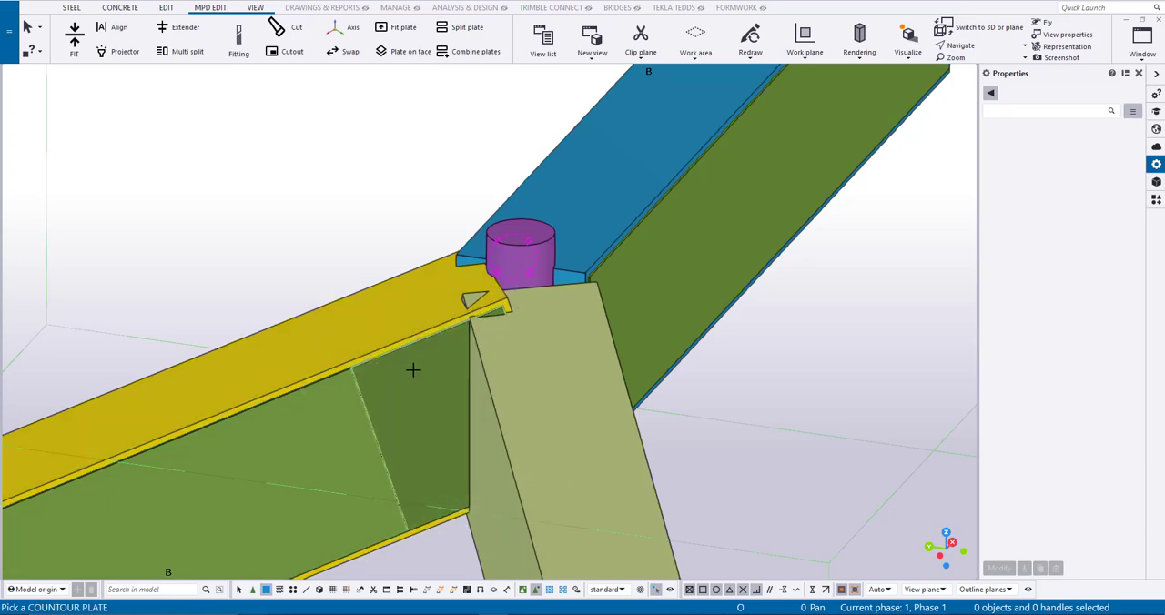
# - Split the olive beam's plate 250 mm from its joint end, and split the blue beam's plate near the joint
pyautogui.keyDown('ctrl'); pyautogui.moveTo(552, 406); pyautogui.dragTo(394, 369, button='middle'); pyautogui.keyUp('ctrl')
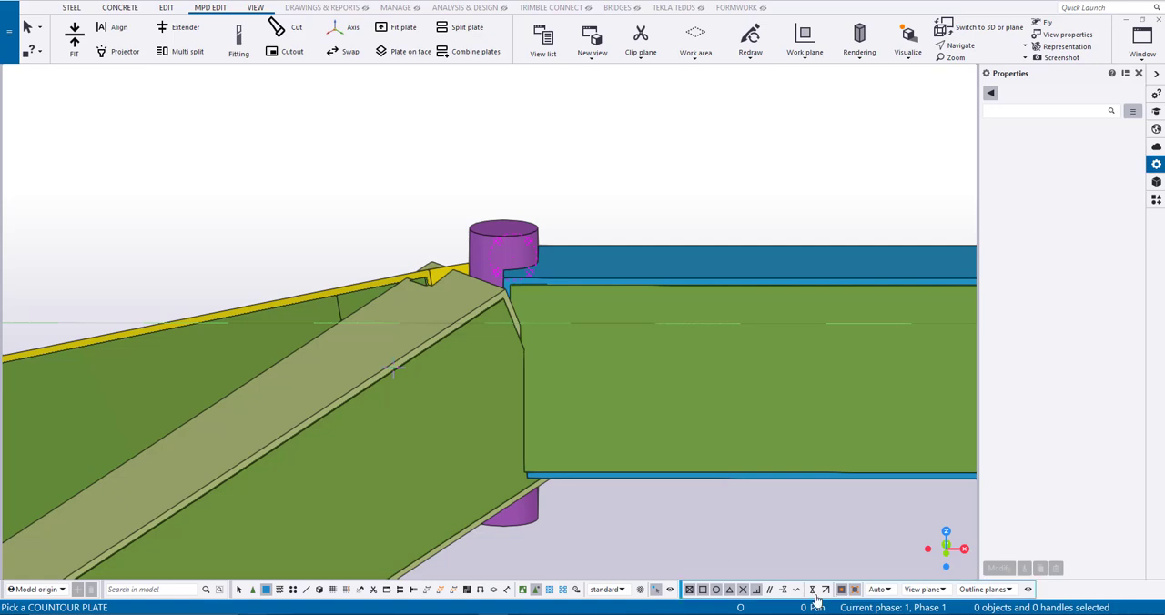
pyautogui.click(434, 347)
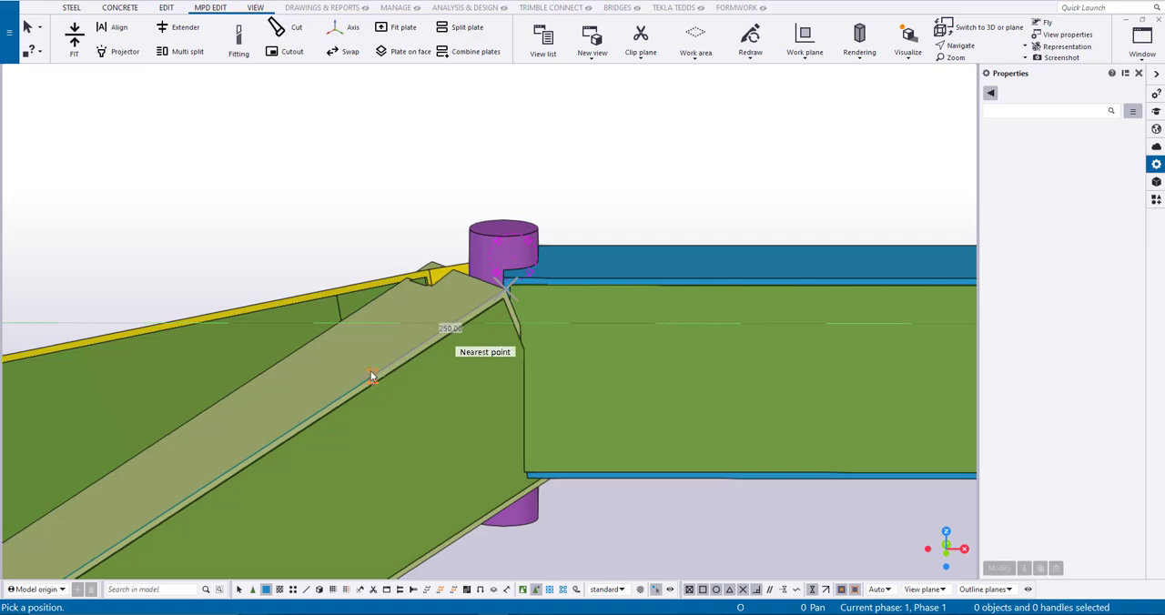
pyautogui.click(371, 377)
pyautogui.click(594, 335)
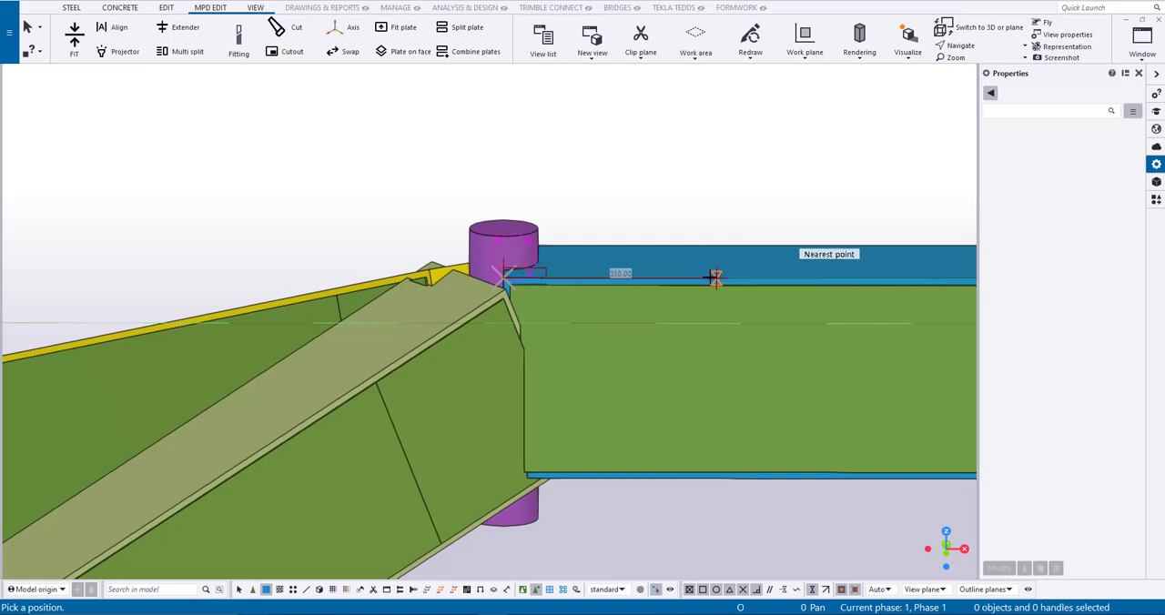
pyautogui.click(676, 275)
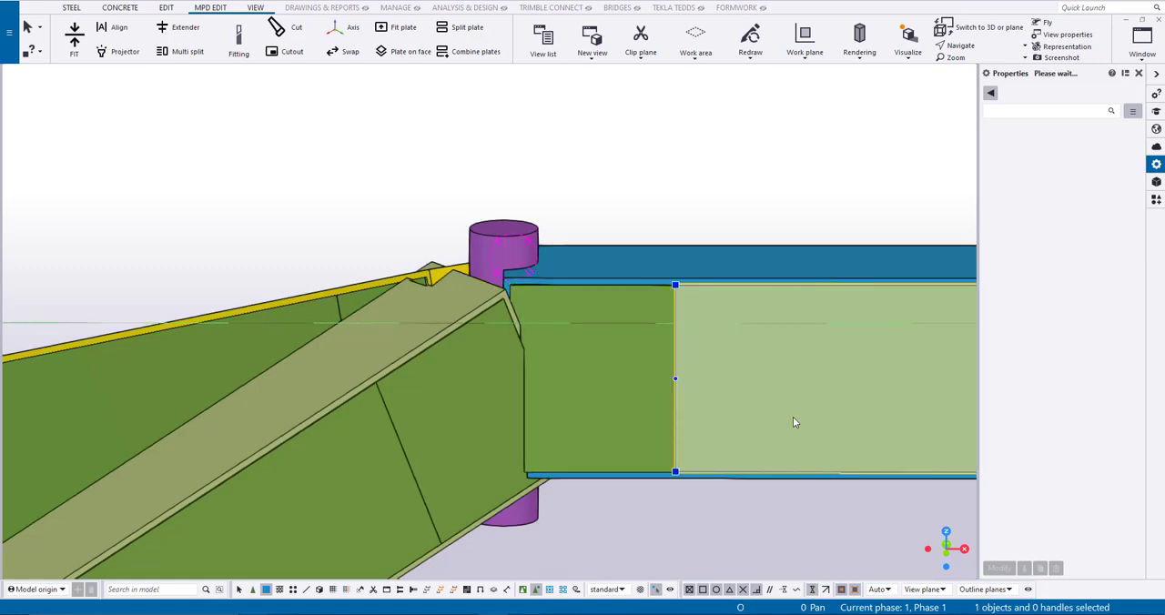
# - Delete the long outer plate pieces on the blue, olive and yellow beams, keeping the pieces at the joint
pyautogui.click(770, 400)
pyautogui.press('Delete')
pyautogui.click(312, 480)
pyautogui.press('Delete')
pyautogui.click(199, 352)
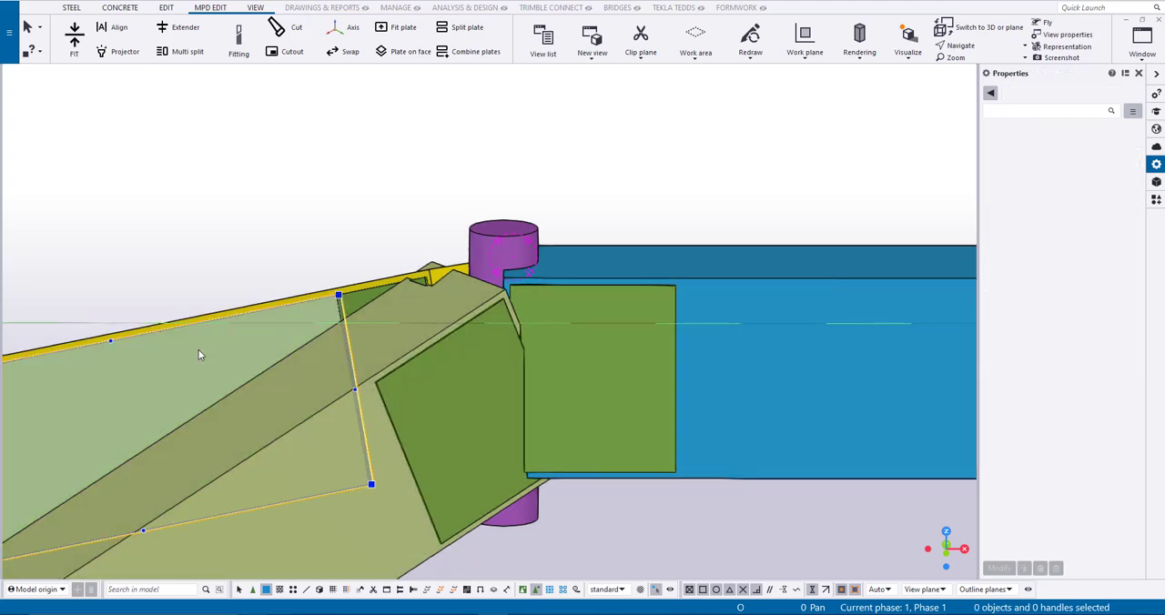
pyautogui.press('Delete')
# - Move the blue beam's plate horizontally onto the beam's centre line with Projector, using a 0.00 gap and default projection
pyautogui.keyDown('ctrl'); pyautogui.moveTo(362, 237); pyautogui.dragTo(357, 288, button='middle'); pyautogui.keyUp('ctrl')
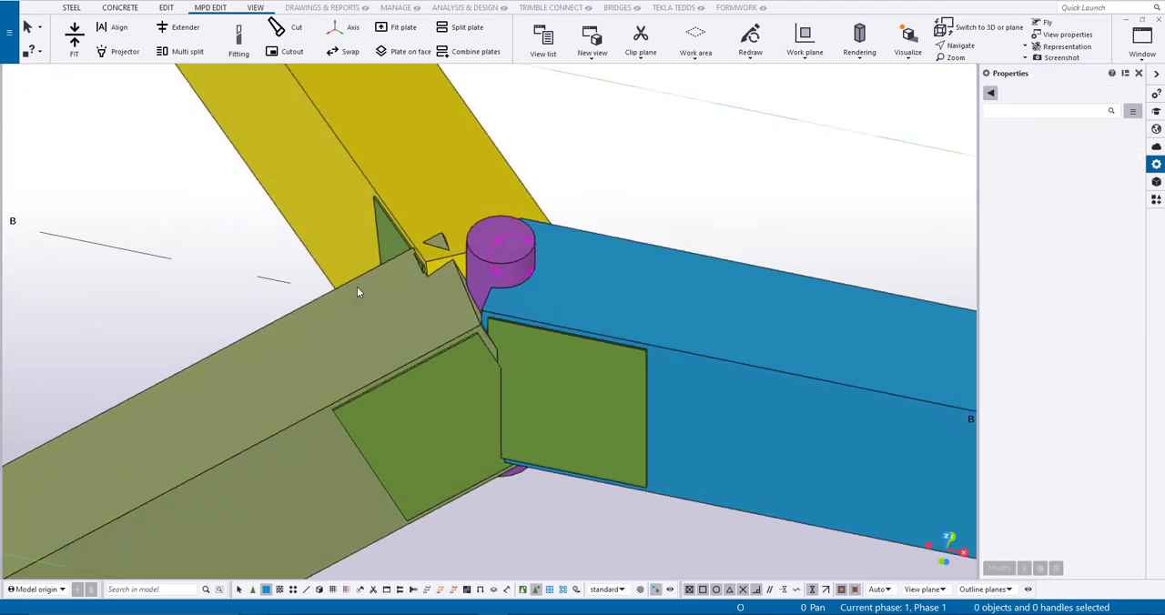
pyautogui.click(125, 52)
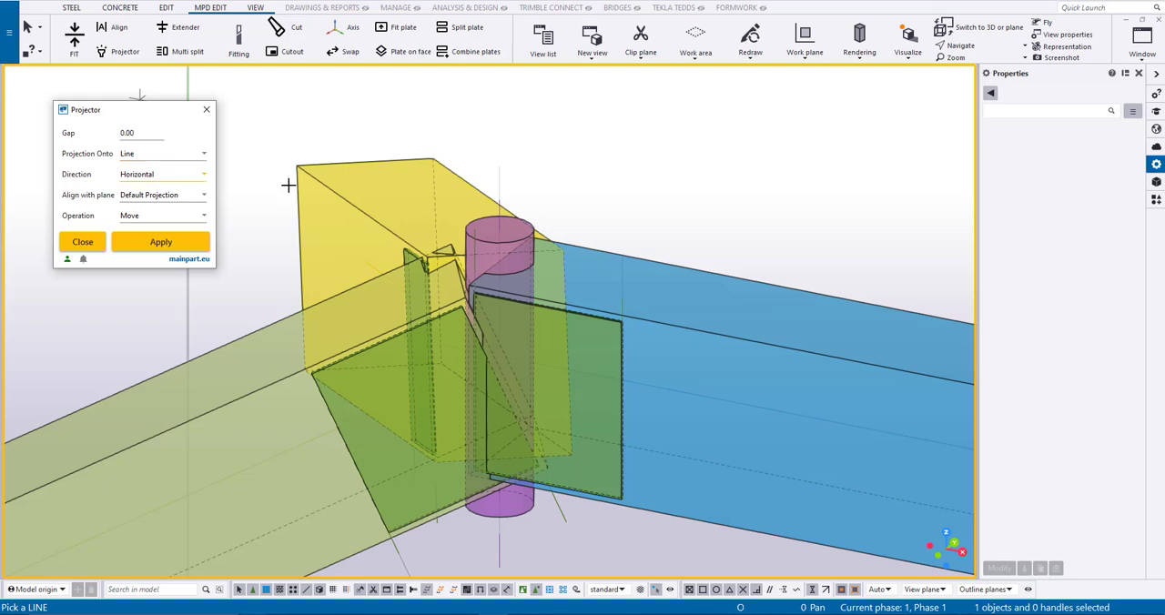
pyautogui.click(744, 407)
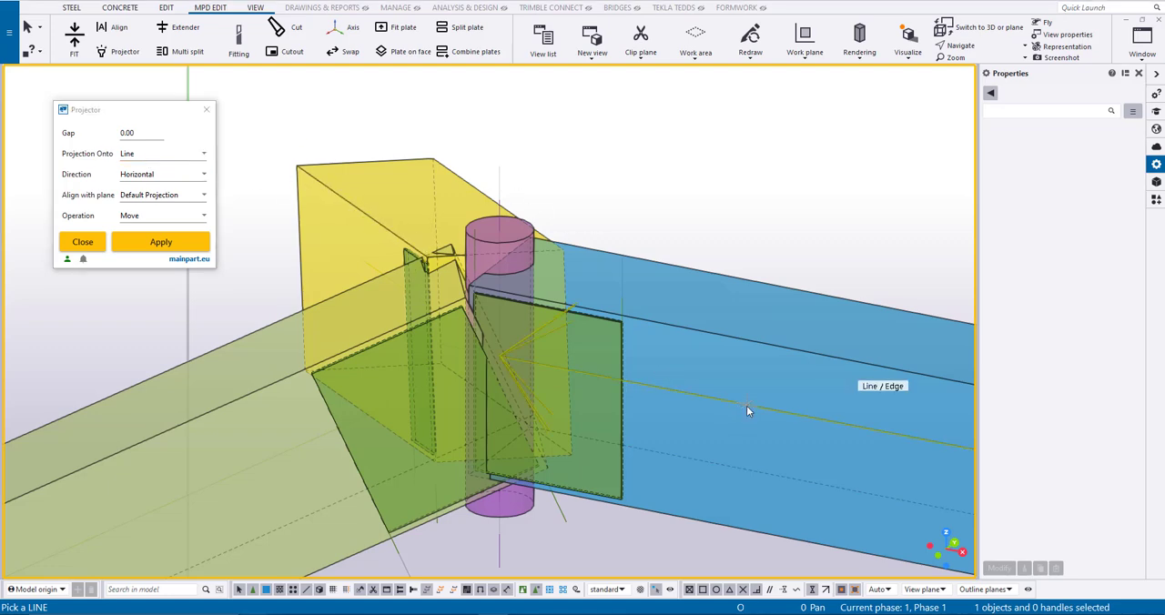
pyautogui.click(619, 403)
pyautogui.middleClick(692, 225)
# - Project the olive and yellow beams' plates horizontally onto the centre lines of their own beams
pyautogui.keyDown('ctrl'); pyautogui.moveTo(570, 296); pyautogui.dragTo(378, 415, button='middle'); pyautogui.keyUp('ctrl')
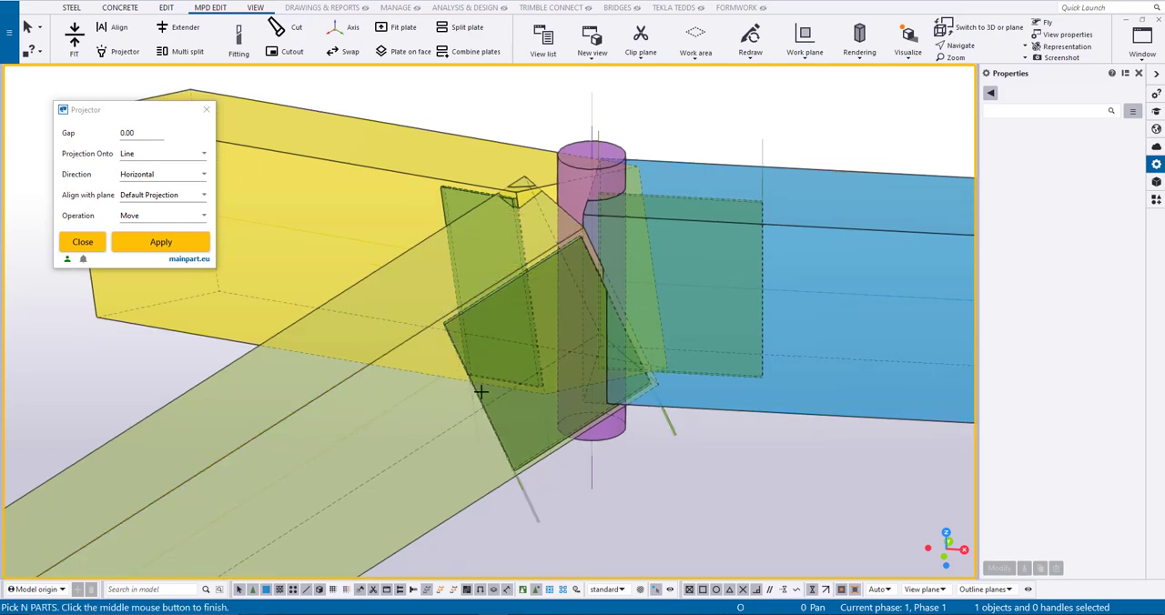
pyautogui.keyDown('ctrl'); pyautogui.moveTo(479, 393); pyautogui.dragTo(548, 364, button='middle'); pyautogui.keyUp('ctrl')
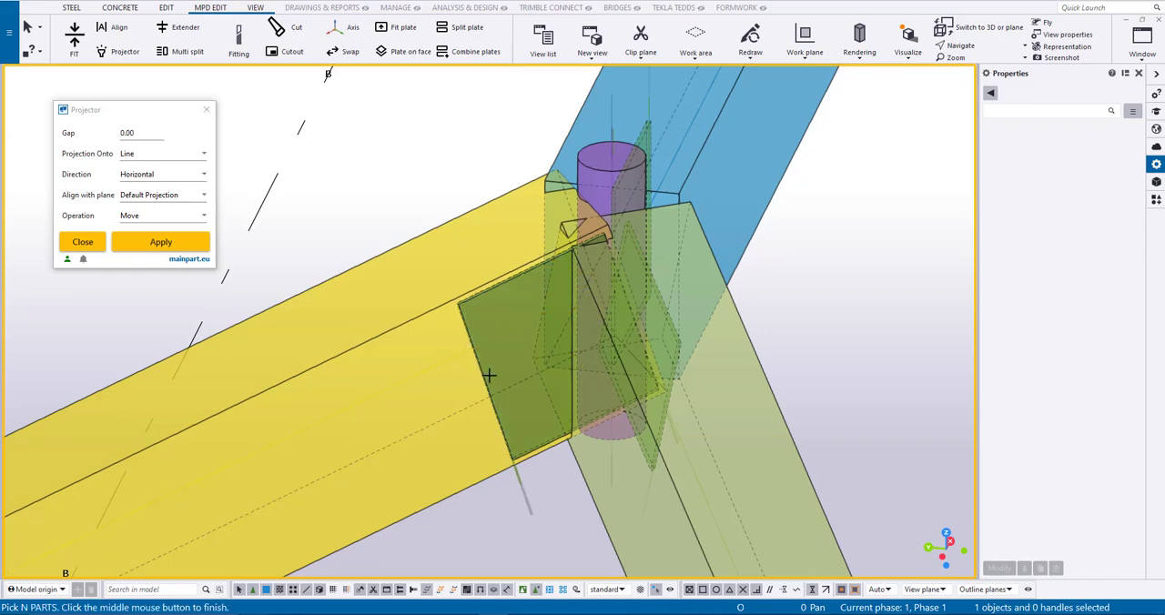
pyautogui.rightClick(352, 171)
pyautogui.click(387, 180)
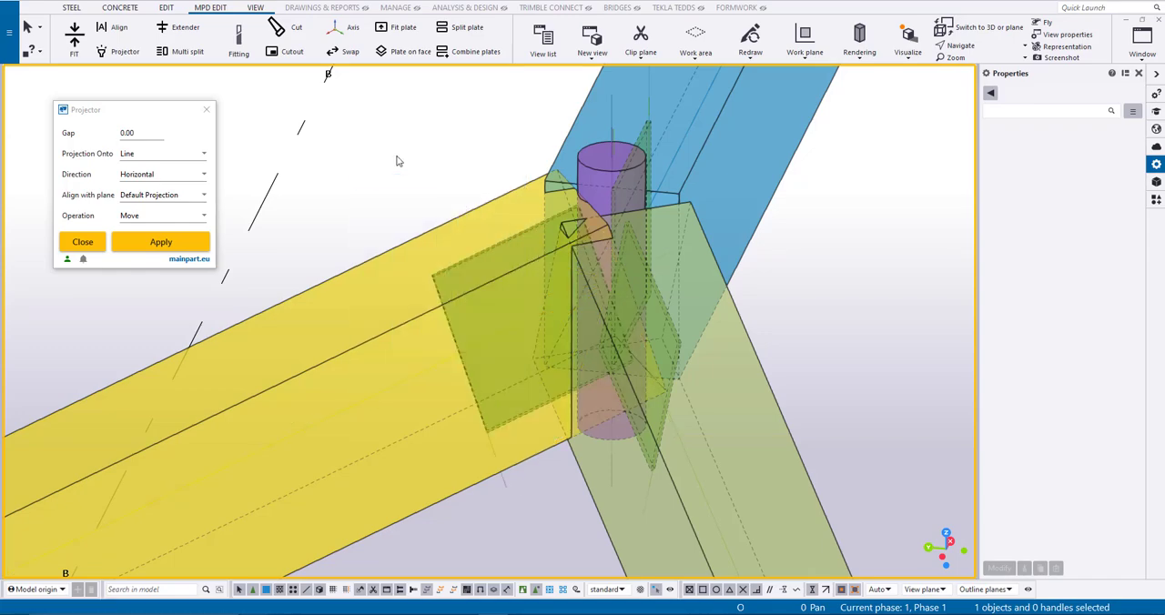
pyautogui.keyDown('ctrl'); pyautogui.moveTo(387, 180); pyautogui.dragTo(779, 100, button='middle'); pyautogui.keyUp('ctrl')
# - Set the steel column's profile to D60
pyautogui.click(584, 190)
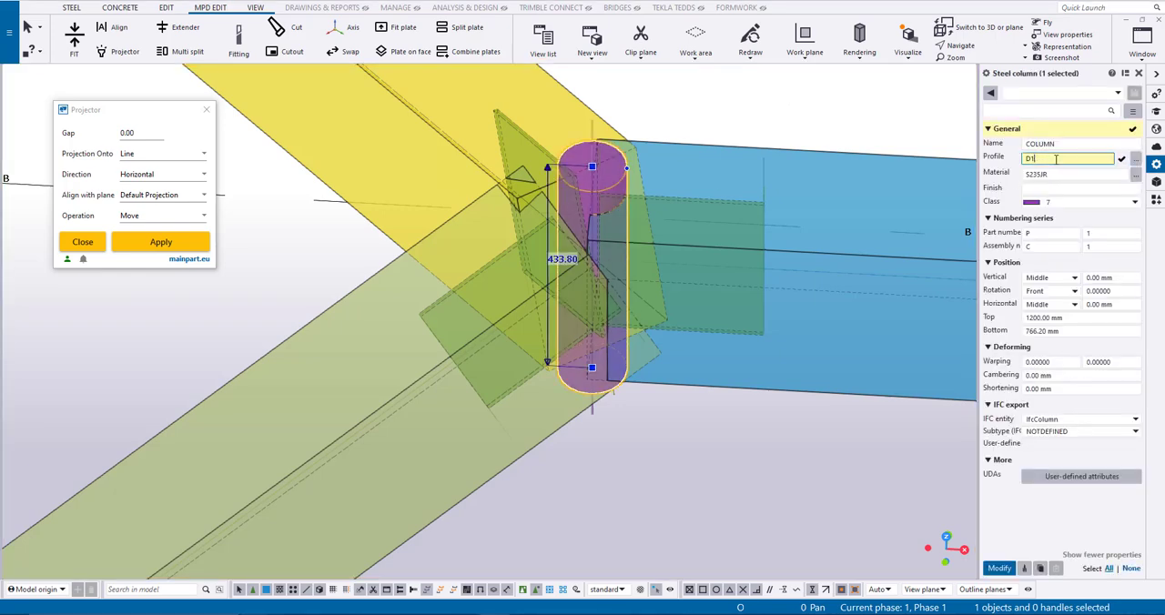
pyautogui.press('Return')
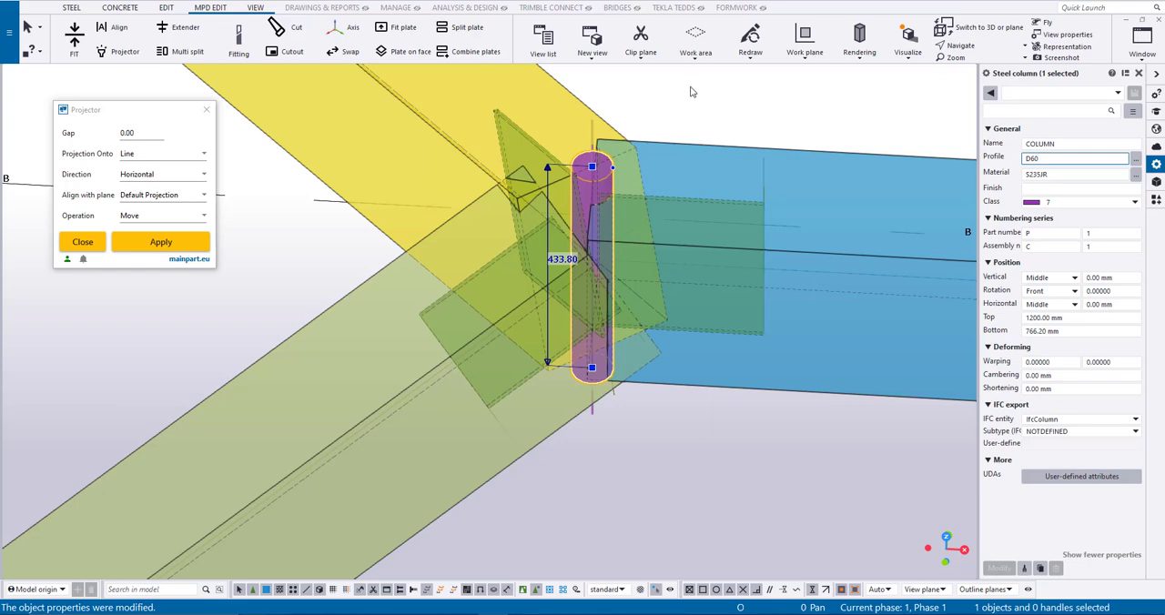
pyautogui.click(690, 90)
# - Hide the three timber beams and switch the view to opaque part rendering
pyautogui.click(659, 142)
pyautogui.keyDown('shift'); pyautogui.click(626, 142); pyautogui.keyUp('shift')
pyautogui.keyDown('shift'); pyautogui.click(299, 331); pyautogui.keyUp('shift')
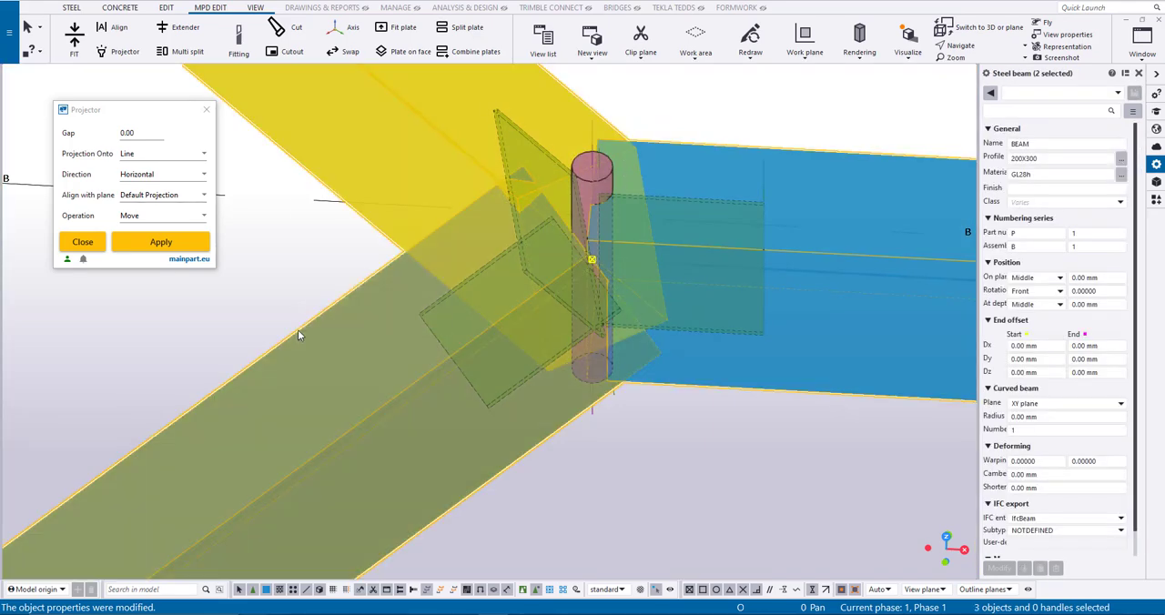
pyautogui.rightClick(298, 336)
pyautogui.click(326, 136)
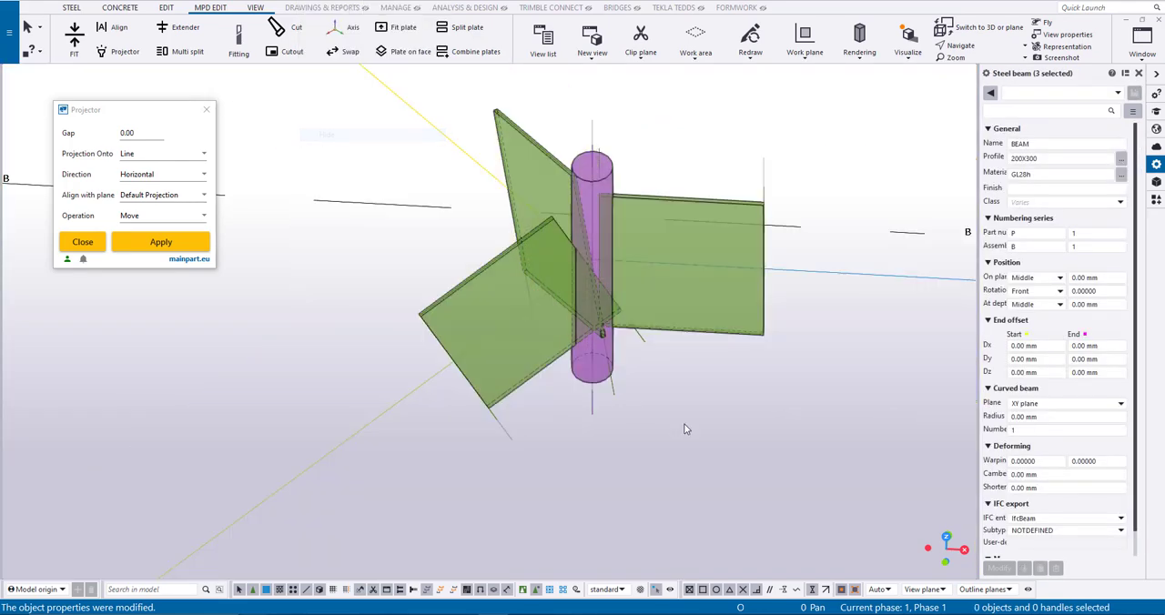
pyautogui.click(684, 426)
pyautogui.keyDown('ctrl'); pyautogui.moveTo(683, 424); pyautogui.dragTo(587, 352, button='middle'); pyautogui.keyUp('ctrl')
pyautogui.hotkey('ctrl', '4')
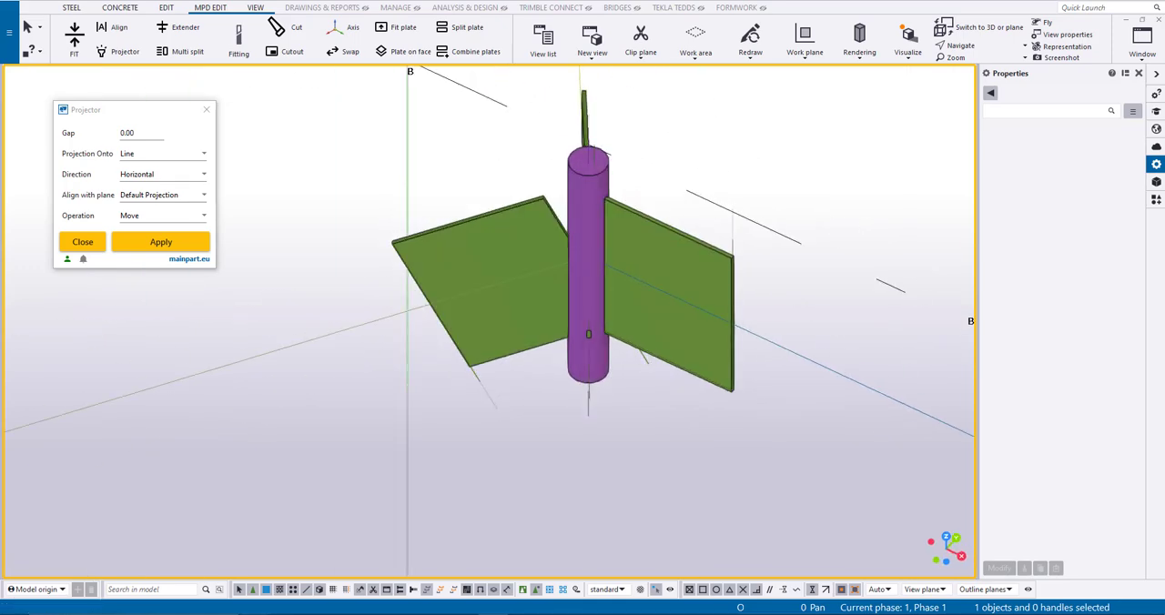
# - Fit the olive beam's plate end to the adjoining face of the round column
pyautogui.scroll(3, 596, 146)
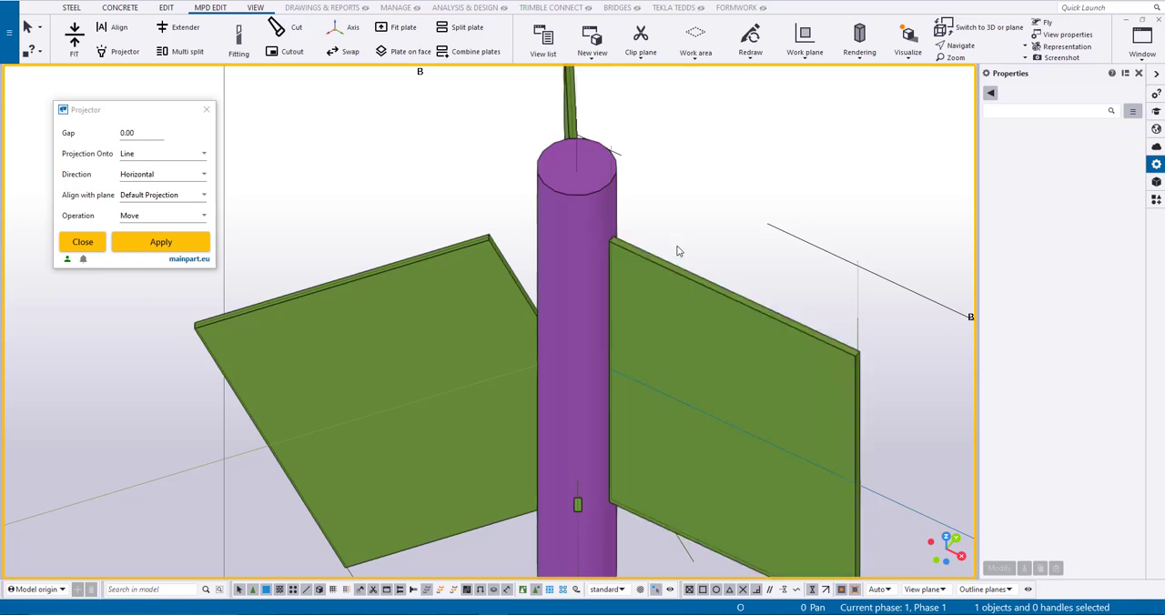
pyautogui.keyDown('ctrl'); pyautogui.moveTo(679, 252); pyautogui.dragTo(762, 267, button='middle'); pyautogui.keyUp('ctrl')
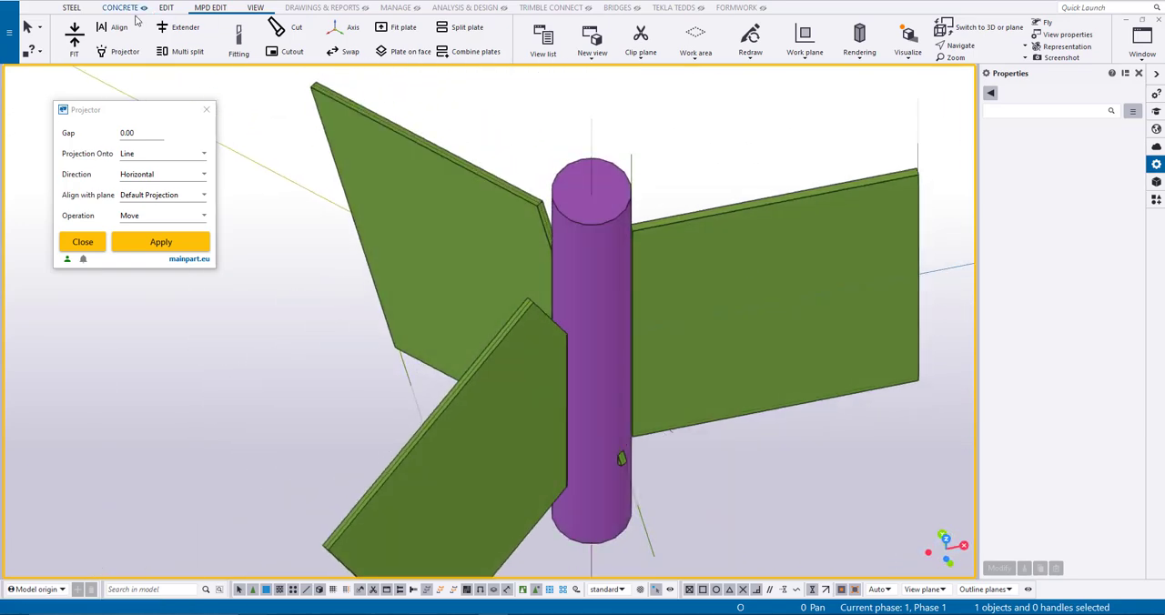
pyautogui.click(561, 273)
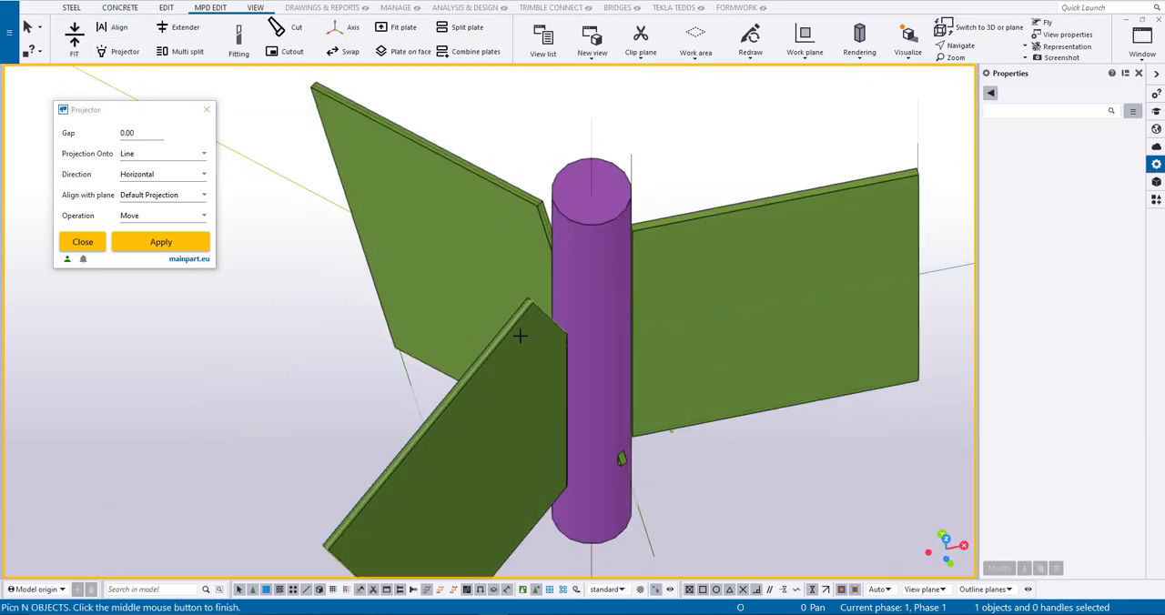
pyautogui.keyDown('ctrl'); pyautogui.moveTo(294, 299); pyautogui.dragTo(473, 310, button='middle'); pyautogui.keyUp('ctrl')
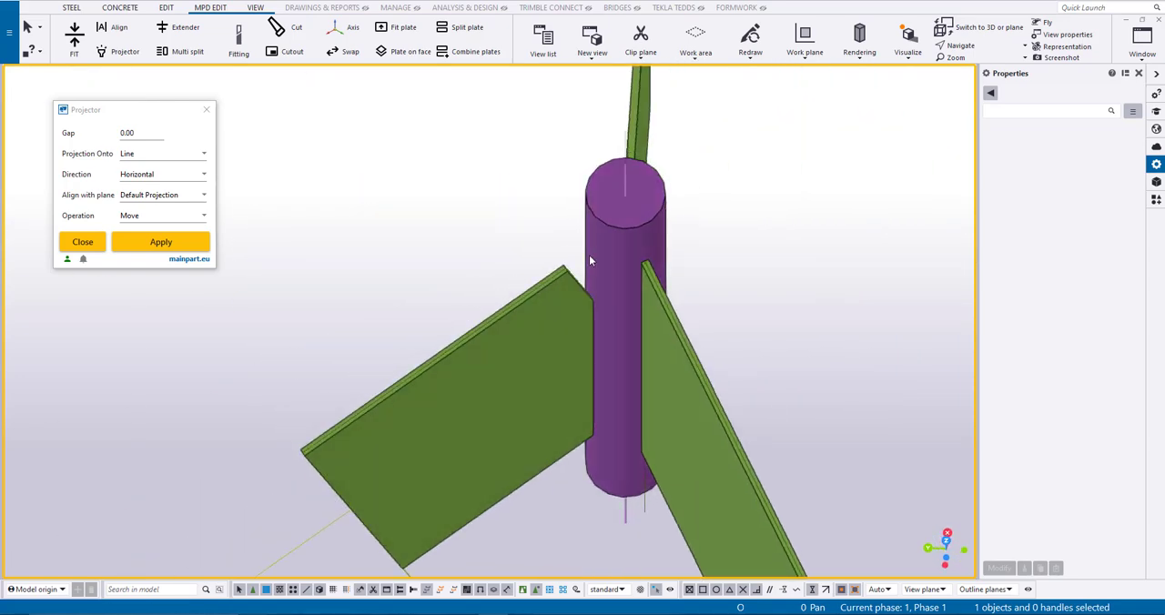
# - Fit the yellow beam's plate end to the column face it meets
pyautogui.click(86, 56)
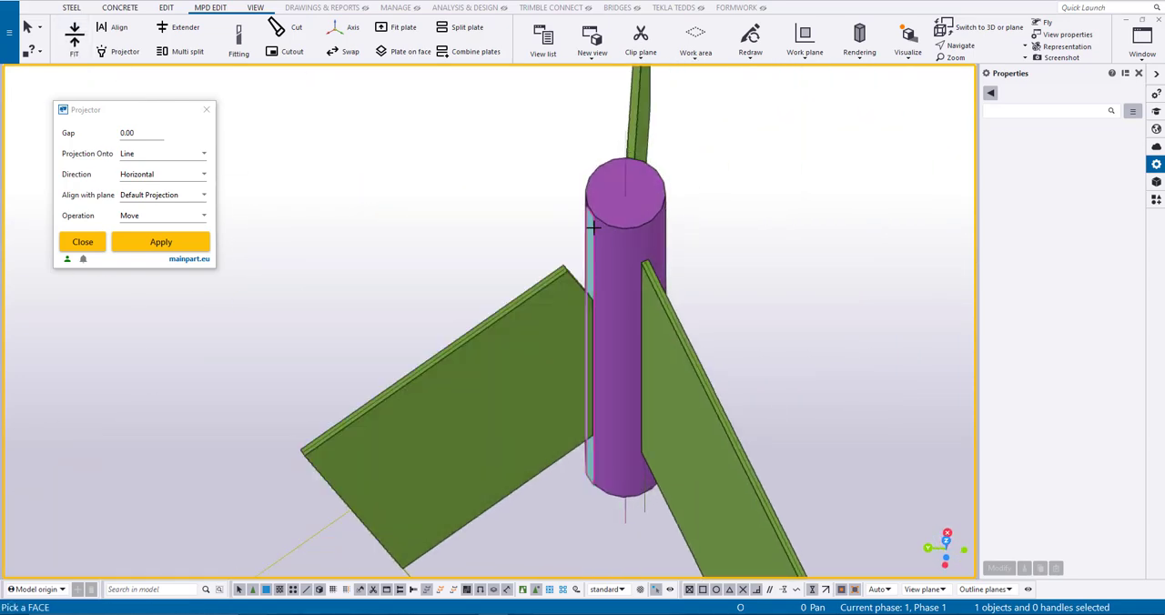
pyautogui.click(590, 226)
pyautogui.click(537, 315)
pyautogui.middleClick(504, 255)
pyautogui.rightClick(482, 209)
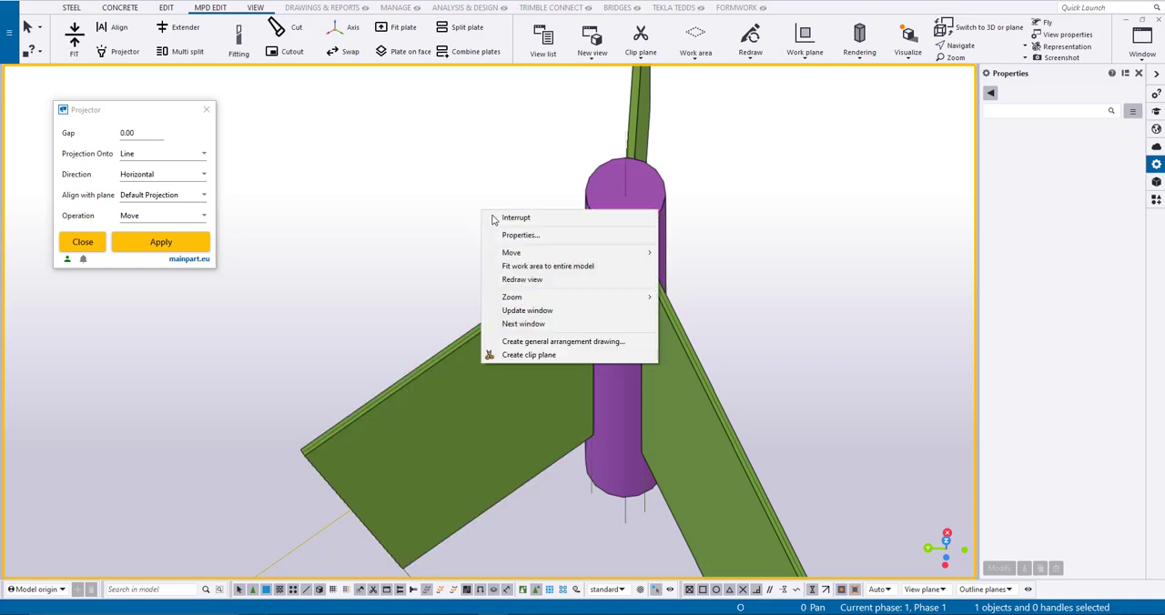
pyautogui.click(499, 218)
# - Set the round steel column's profile to D70
pyautogui.moveTo(568, 225)
pyautogui.keyDown('ctrl'); pyautogui.mouseDown(button='middle')
pyautogui.moveTo(627, 229)
pyautogui.moveTo(364, 213)
pyautogui.moveTo(411, 208)
pyautogui.moveTo(555, 239)
pyautogui.mouseUp(button='middle'); pyautogui.keyUp('ctrl')
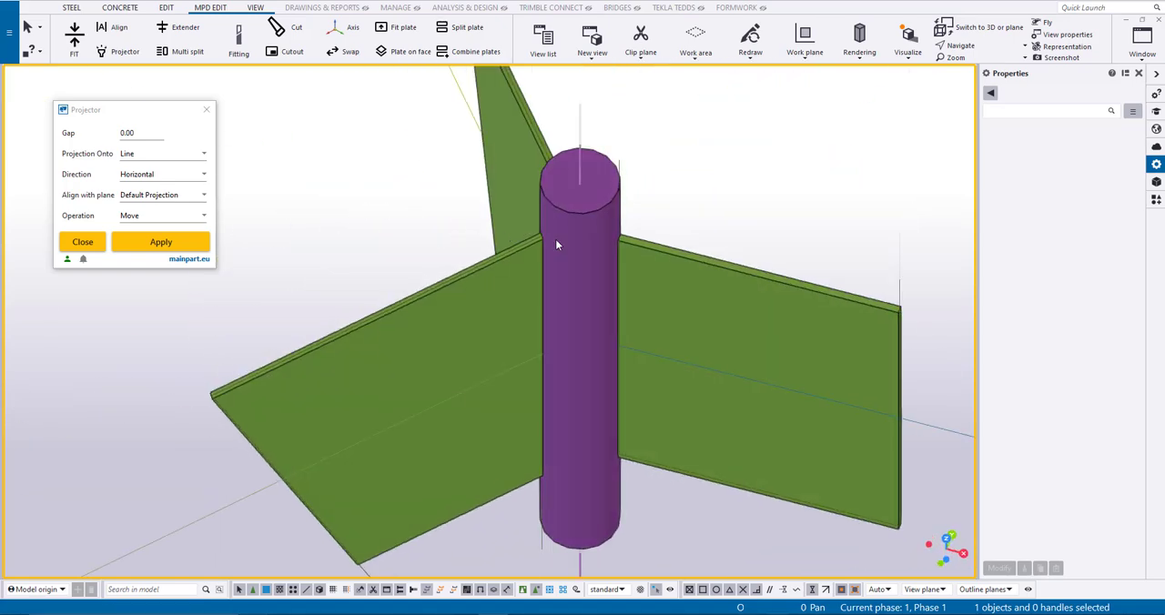
pyautogui.click(556, 241)
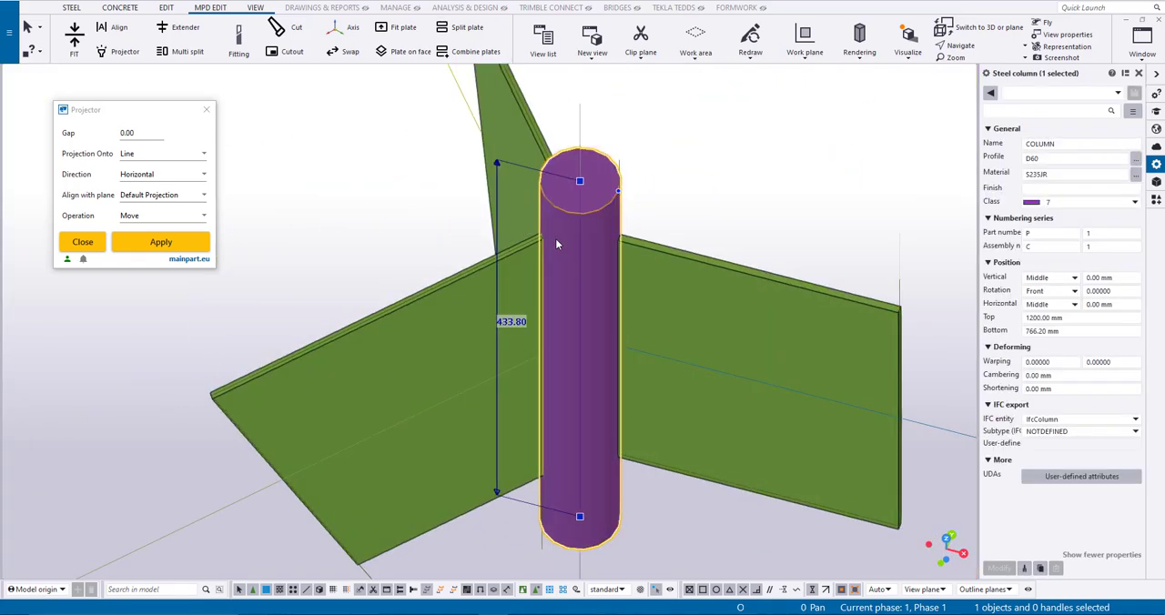
pyautogui.click(1038, 159)
pyautogui.write('D70')
pyautogui.press('Return')
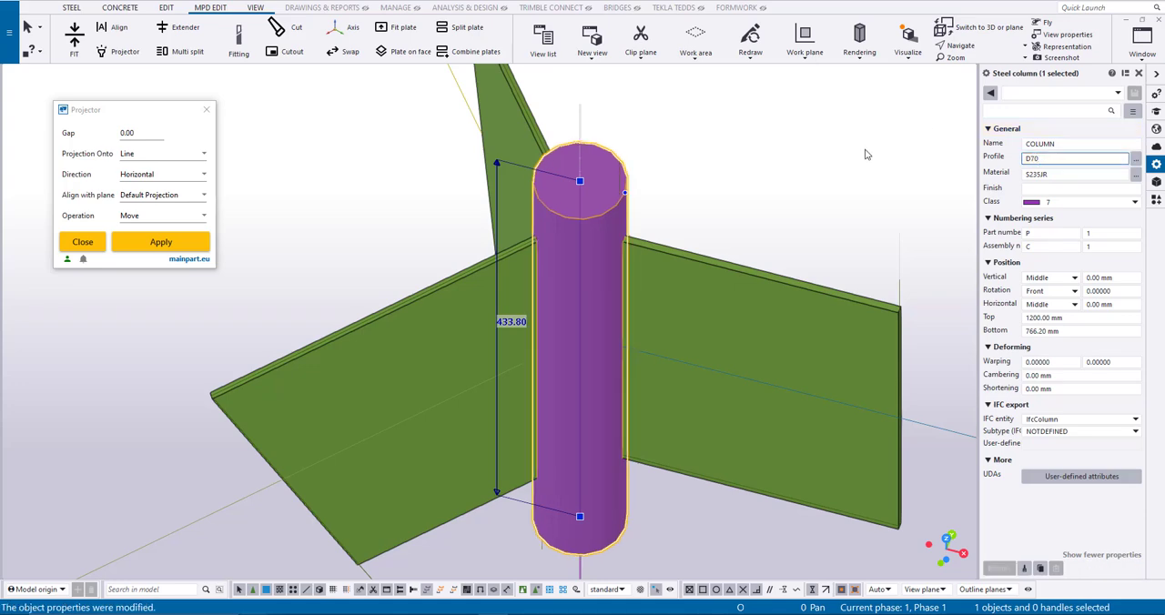
pyautogui.click(791, 180)
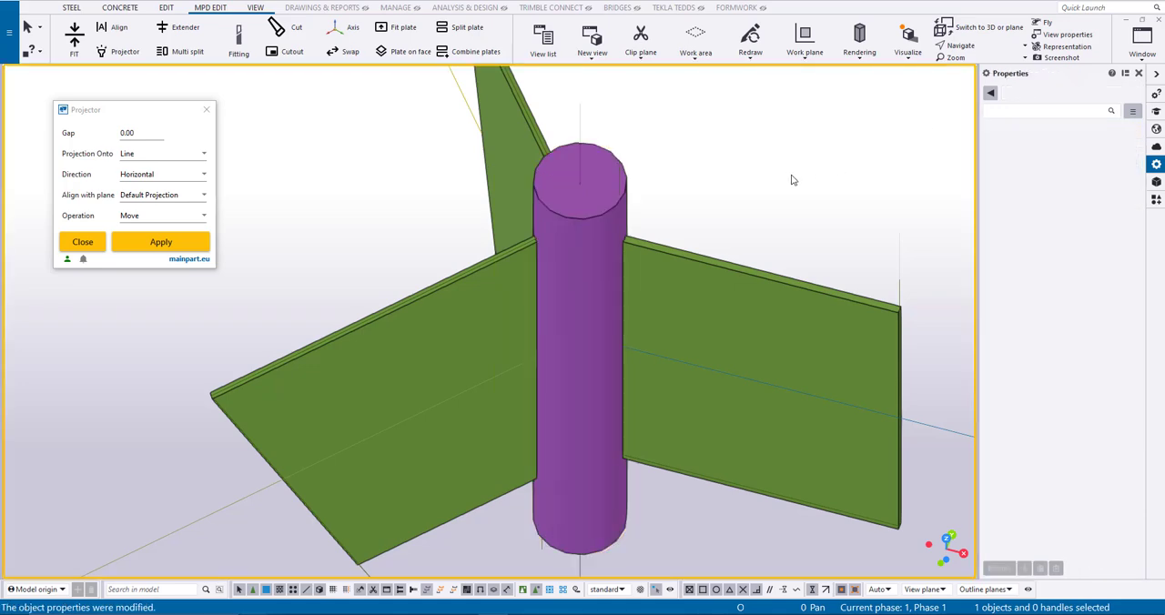
# - Redisplay the three timber beams and cut the olive, yellow and blue beams with the round column using Part cut
pyautogui.rightClick(689, 211)
pyautogui.click(724, 260)
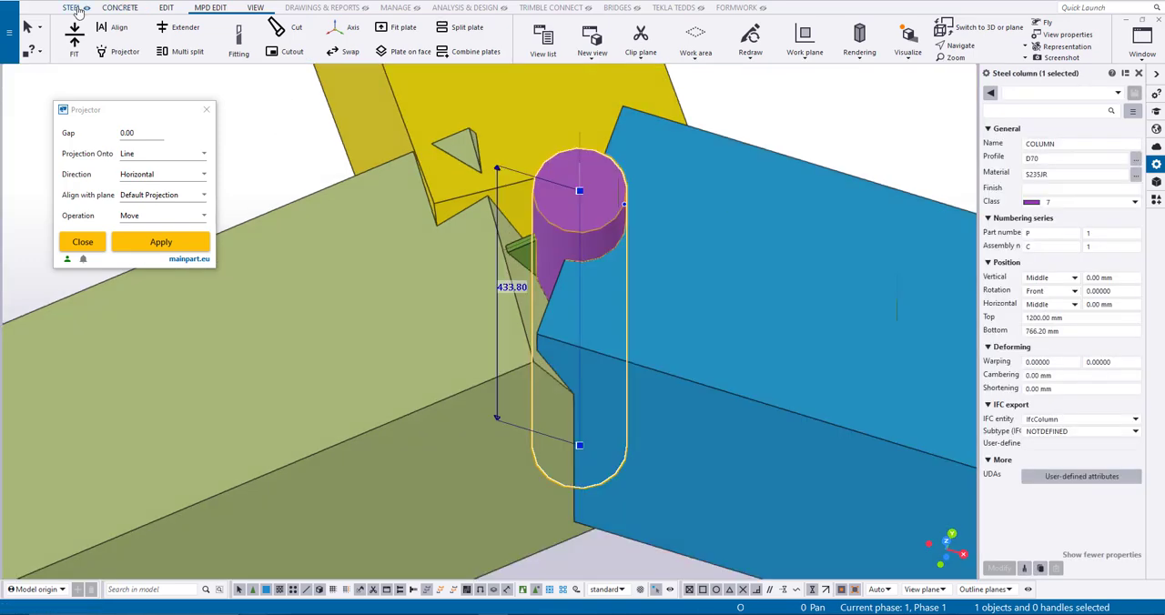
pyautogui.click(167, 8)
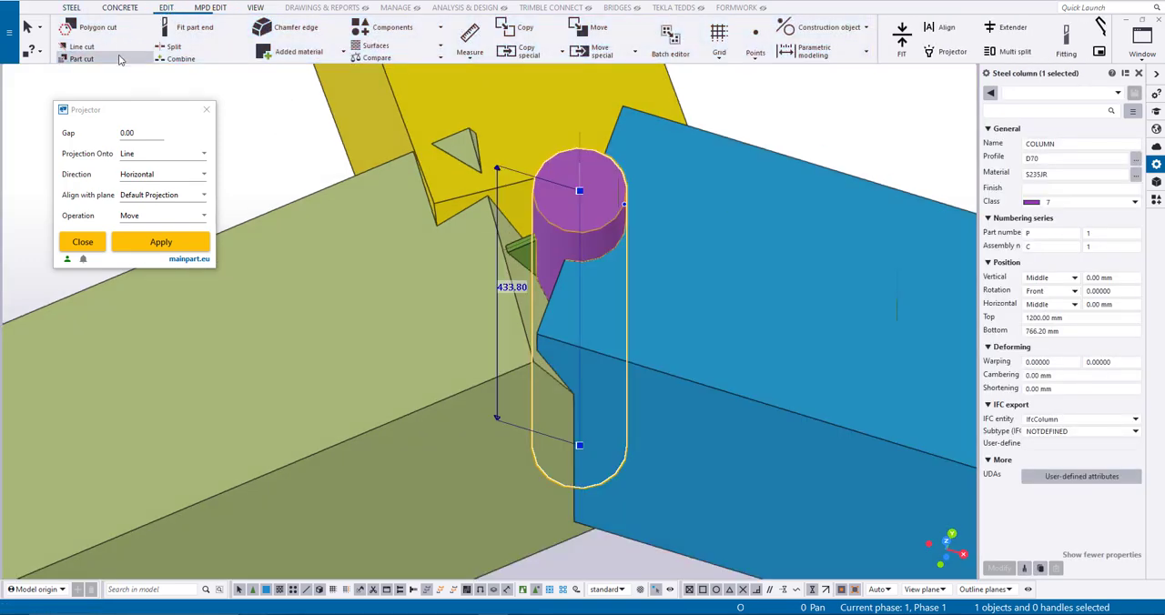
pyautogui.click(114, 60)
pyautogui.click(481, 263)
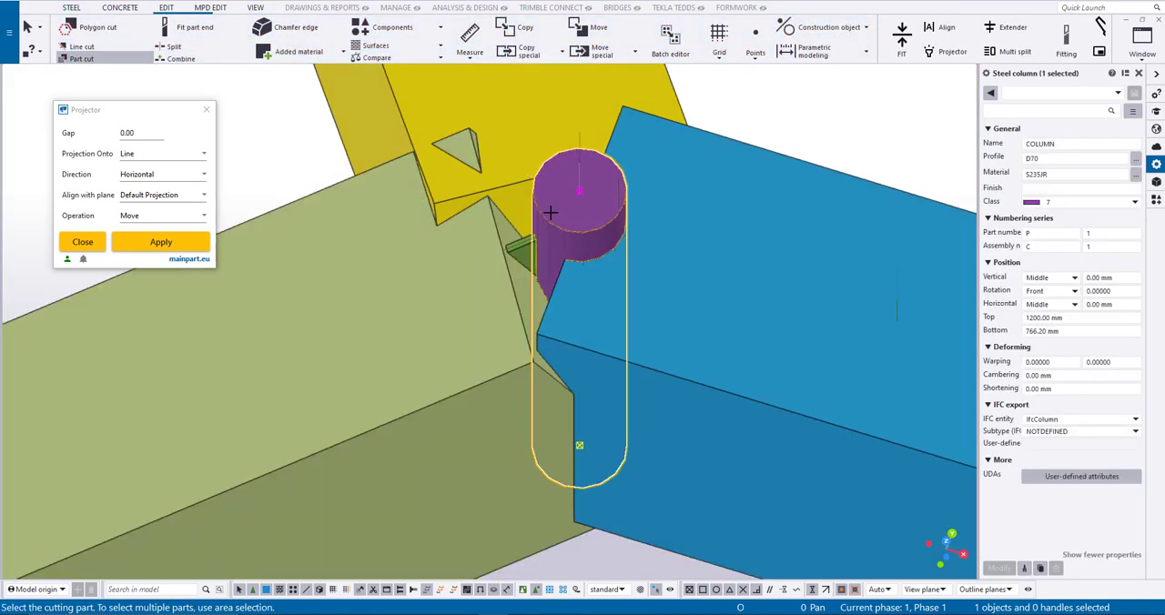
pyautogui.click(553, 209)
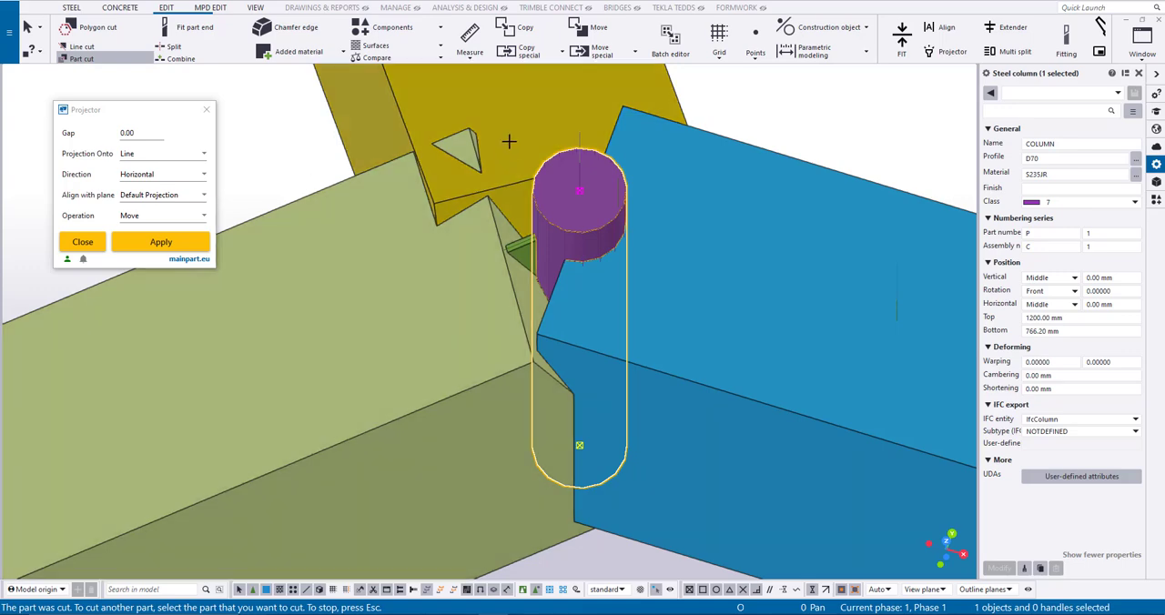
pyautogui.click(511, 144)
pyautogui.click(558, 185)
pyautogui.click(715, 184)
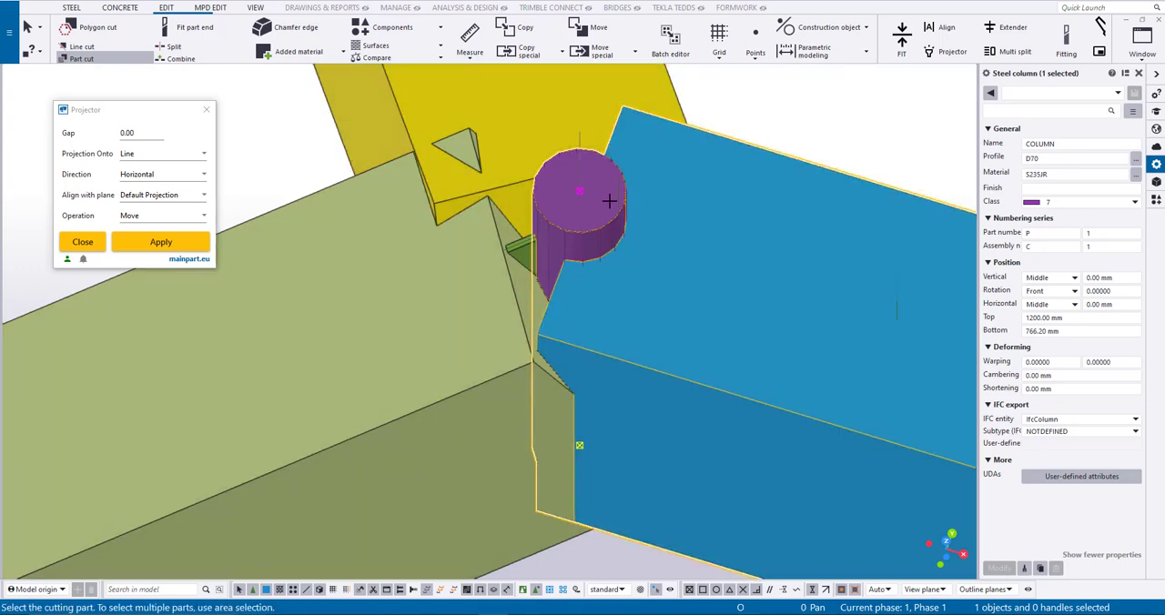
pyautogui.click(596, 200)
pyautogui.rightClick(749, 107)
pyautogui.click(761, 117)
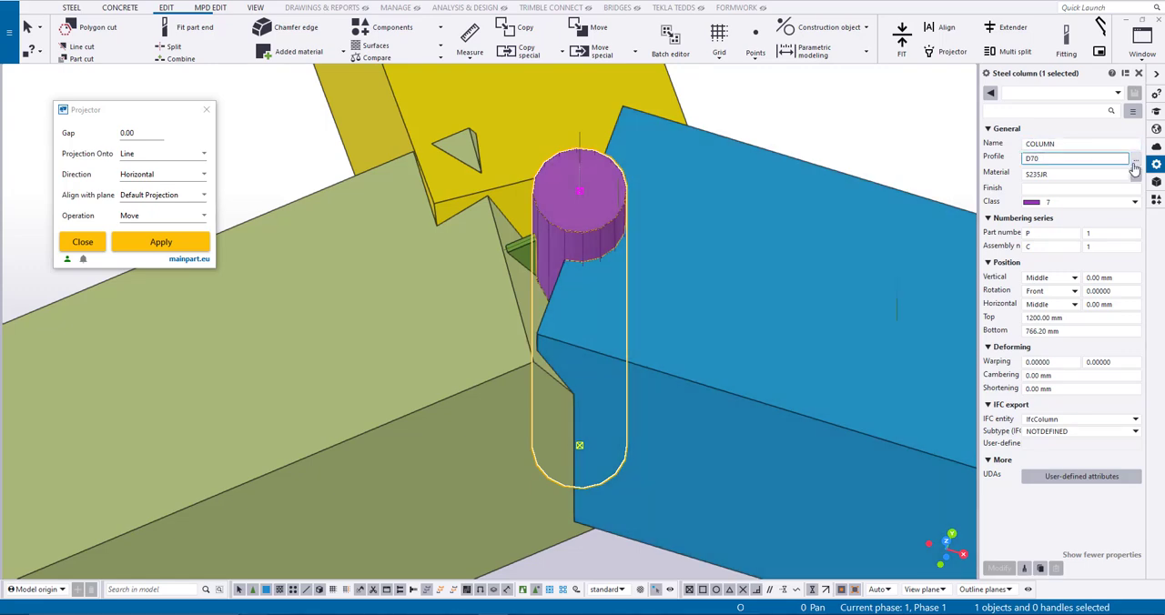
# - Set the round column's profile back to D60 to leave clearance inside the beam cuts
pyautogui.press('Return')
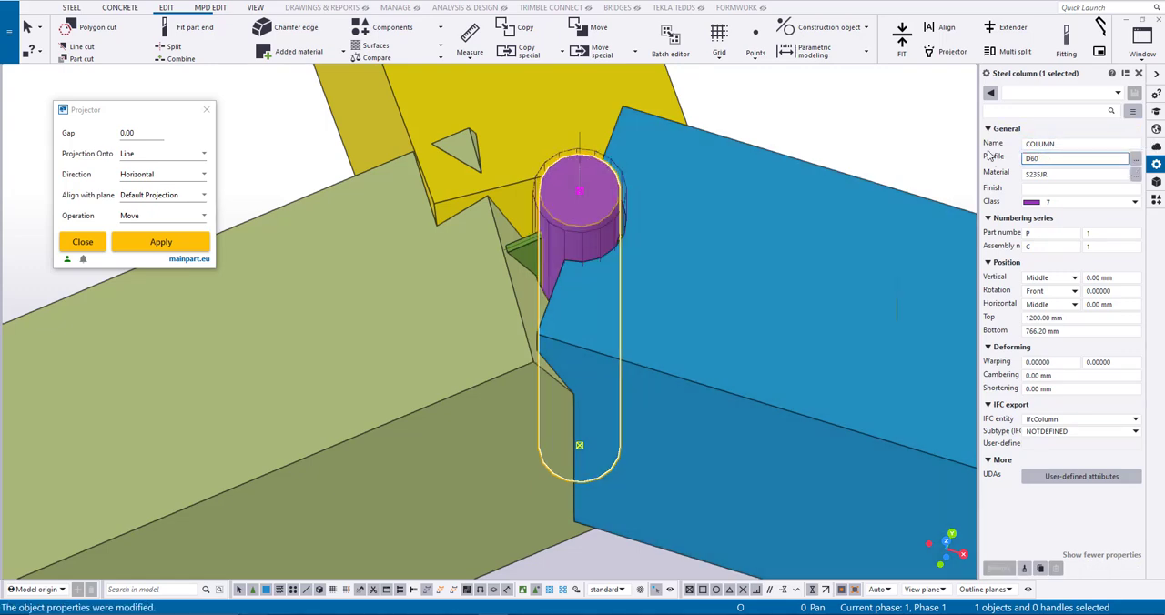
pyautogui.rightClick(814, 134)
pyautogui.click(866, 193)
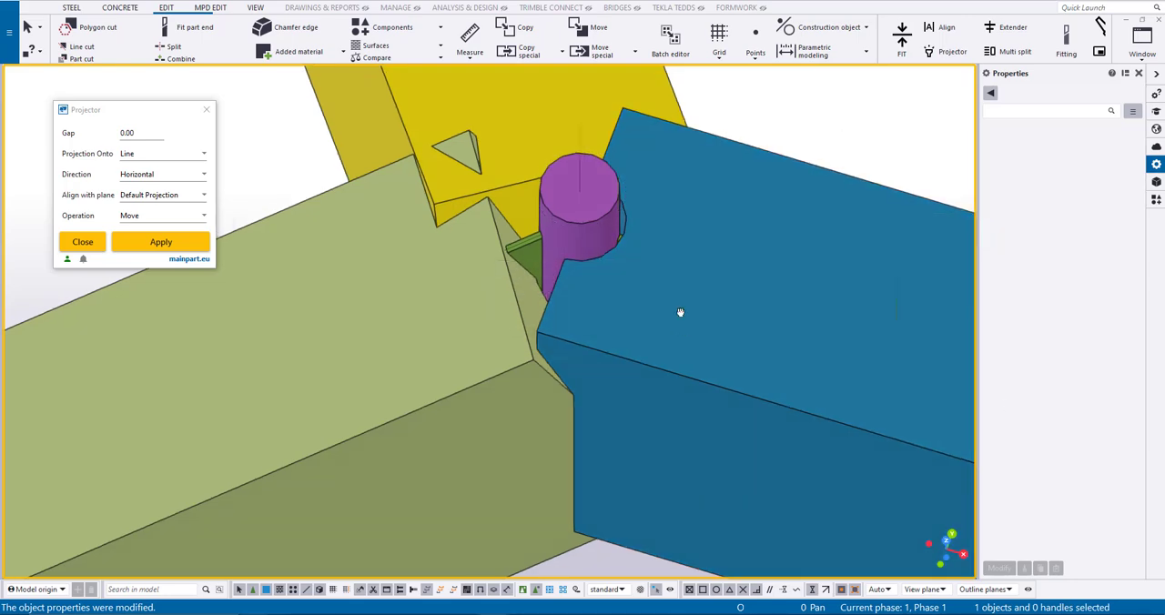
pyautogui.keyDown('ctrl'); pyautogui.moveTo(680, 313); pyautogui.dragTo(715, 364, button='middle'); pyautogui.keyUp('ctrl')
# - Check the beam recesses around the column in transparent rendering, close the Projector settings and return to opaque rendering
pyautogui.hotkey('ctrl', '2')
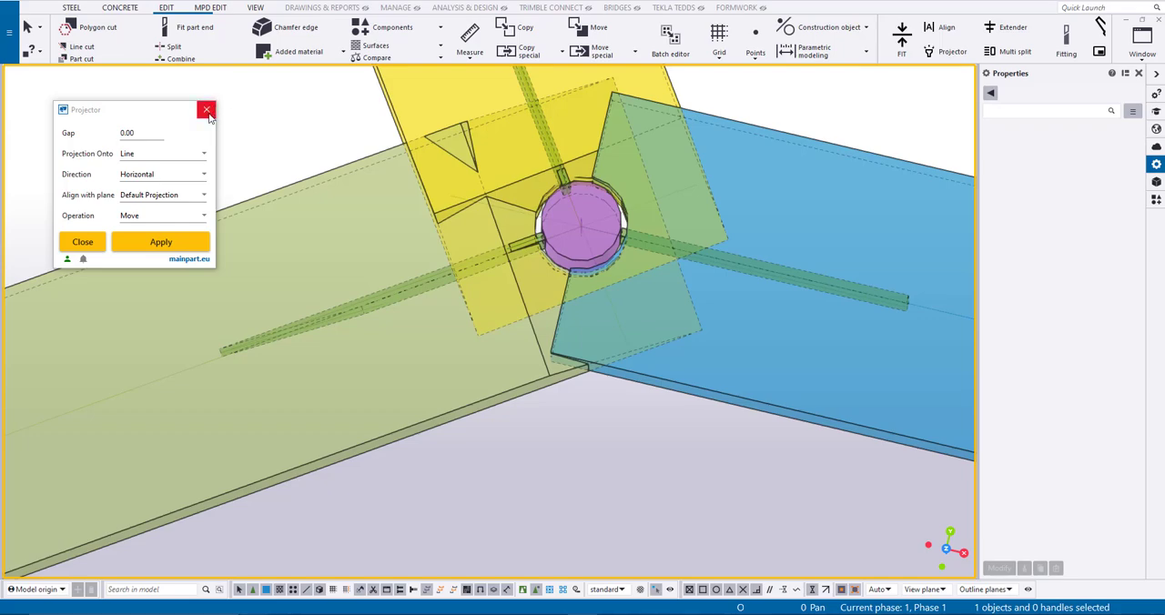
pyautogui.click(207, 112)
pyautogui.hotkey('ctrl', '4')
pyautogui.scroll(2, 609, 460)
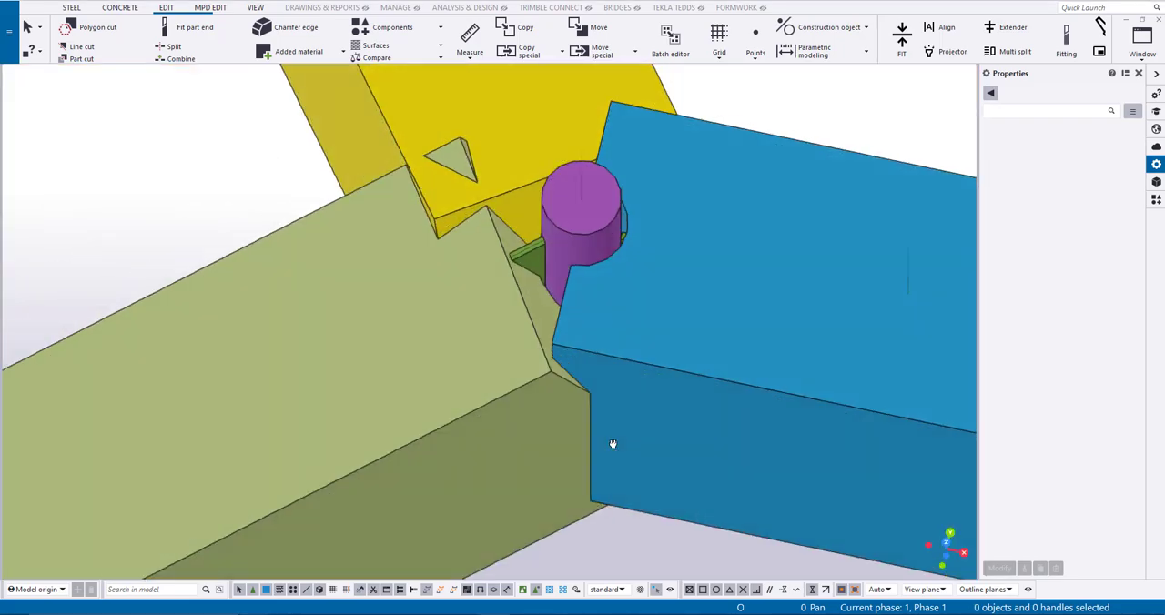
# - Apply a V-splice of type Cut between the blue and yellow beams
pyautogui.keyDown('ctrl'); pyautogui.moveTo(612, 444); pyautogui.dragTo(676, 394, button='middle'); pyautogui.keyUp('ctrl')
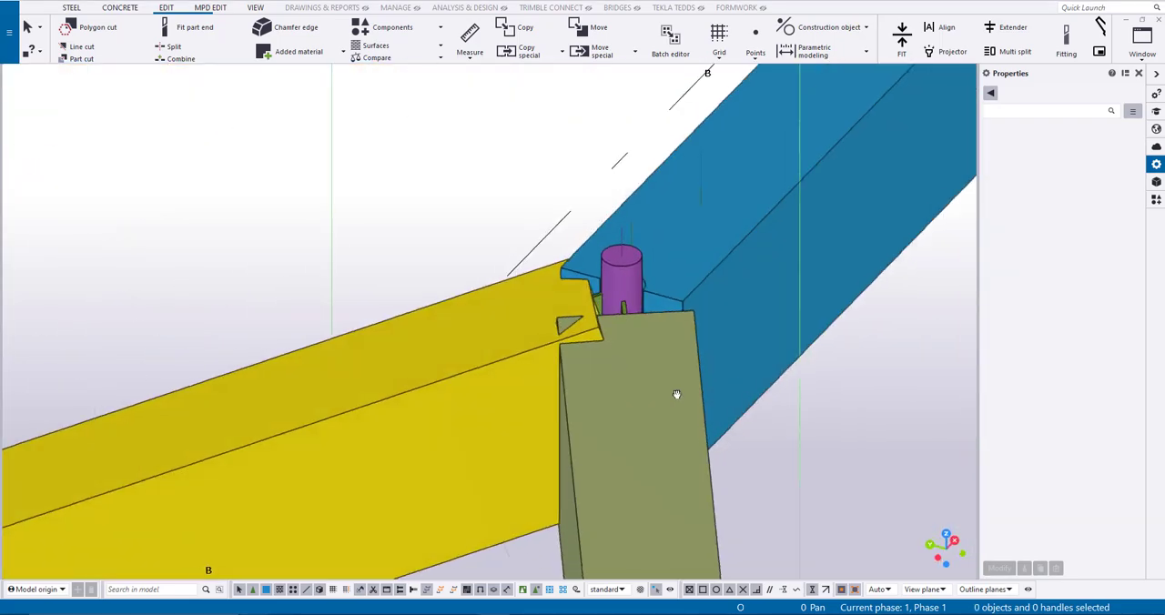
pyautogui.click(1155, 198)
pyautogui.scroll(-5, 1074, 286)
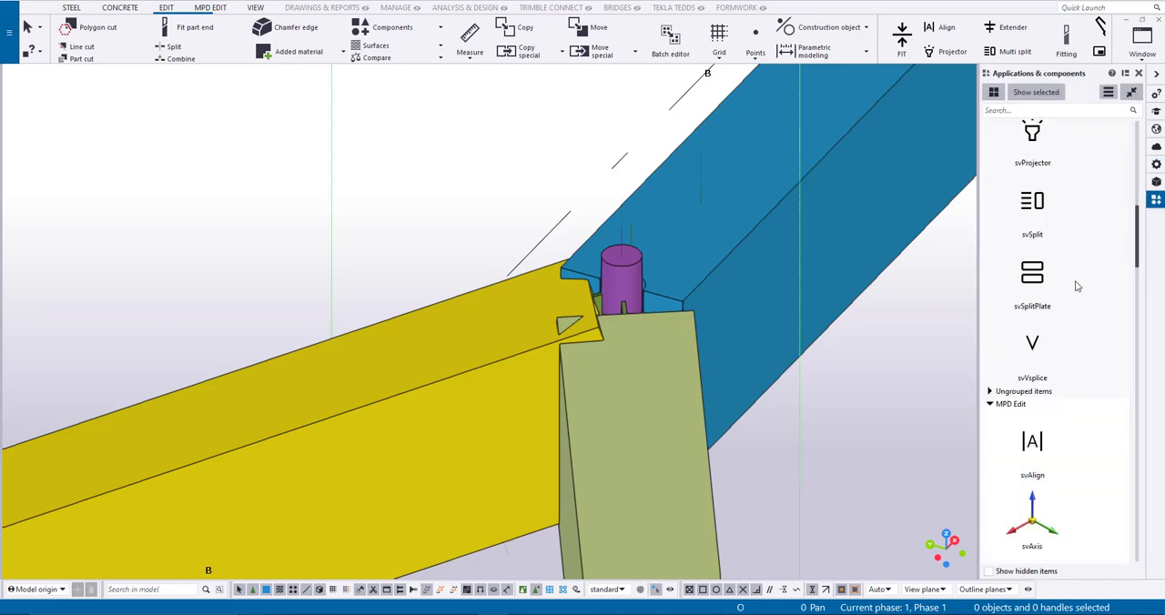
pyautogui.click(1032, 343)
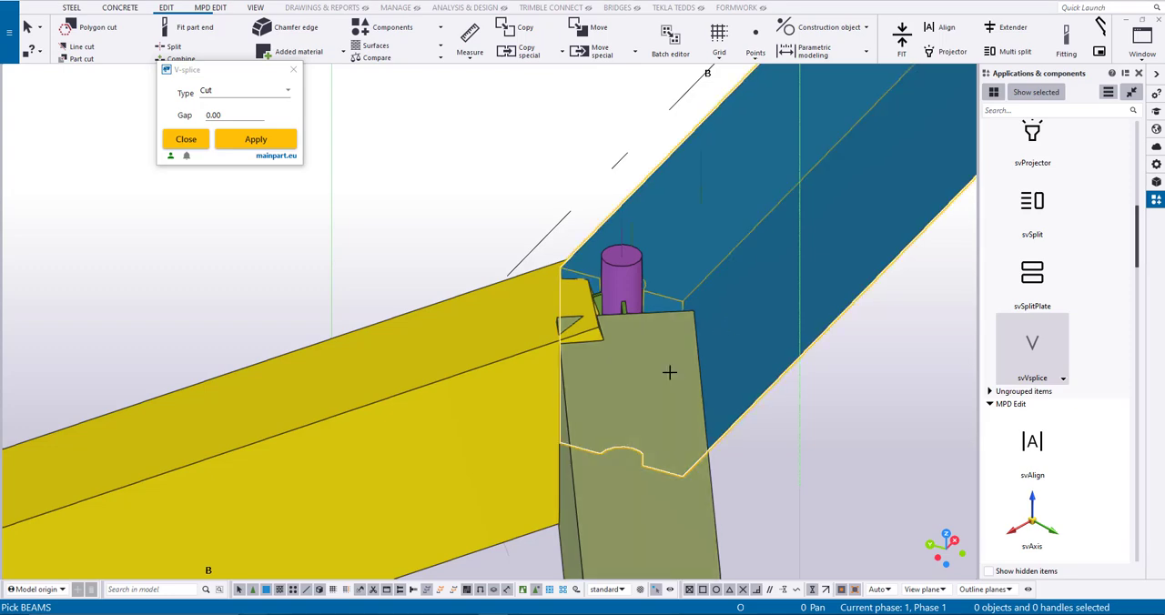
pyautogui.keyDown('ctrl'); pyautogui.moveTo(452, 210); pyautogui.dragTo(597, 308, button='middle'); pyautogui.keyUp('ctrl')
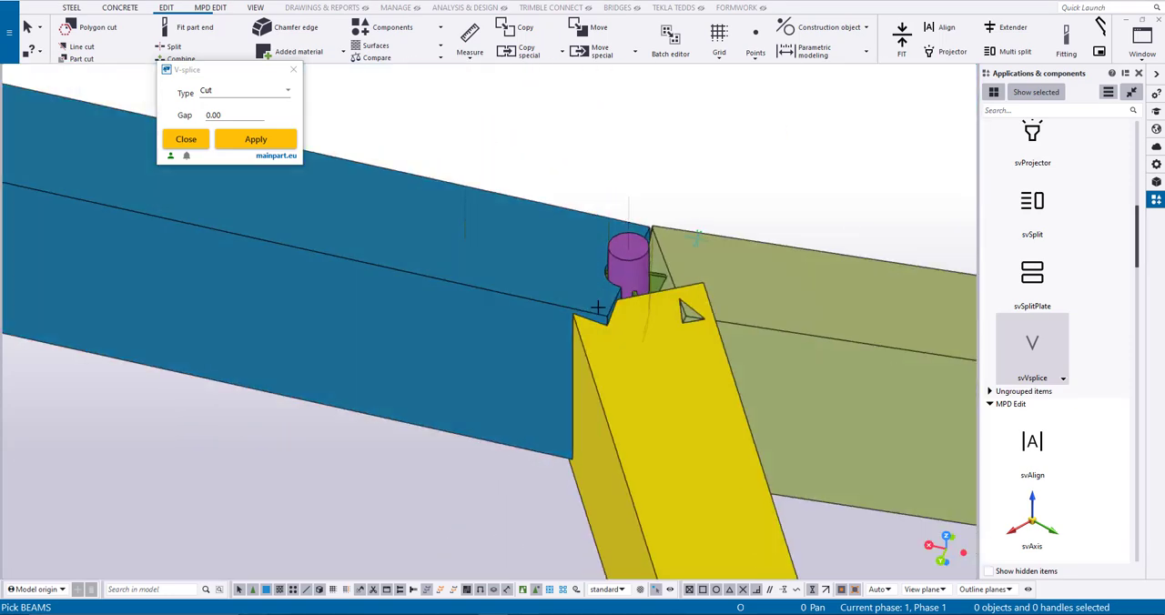
pyautogui.click(571, 352)
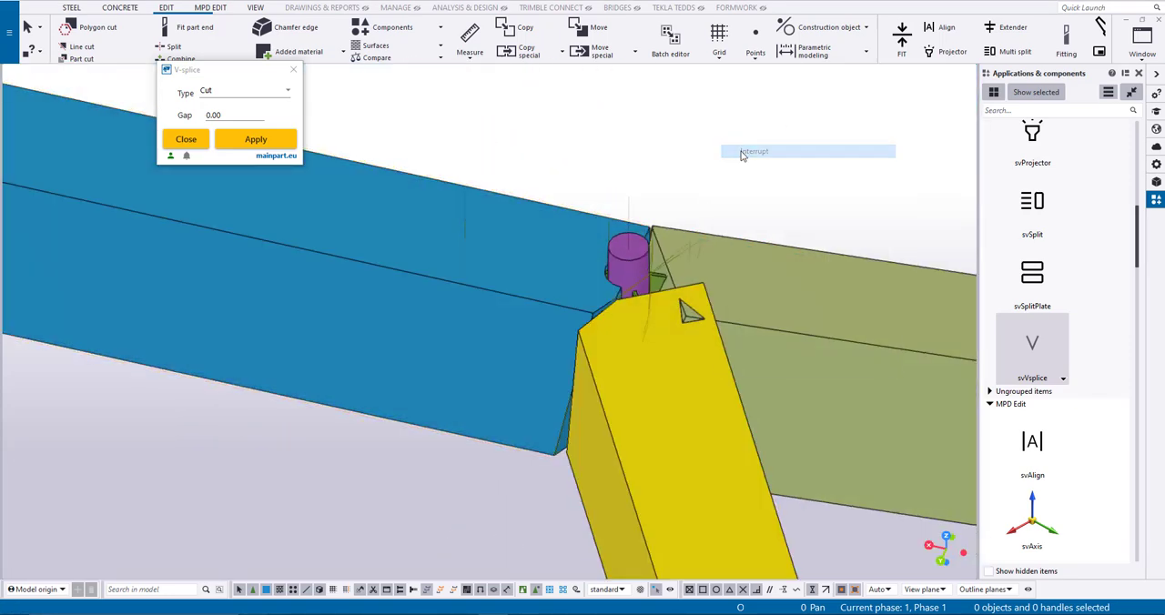
# - Set the V-splice type to Fitting and splice the olive beam with the yellow and blue beams
pyautogui.click(275, 95)
pyautogui.click(245, 134)
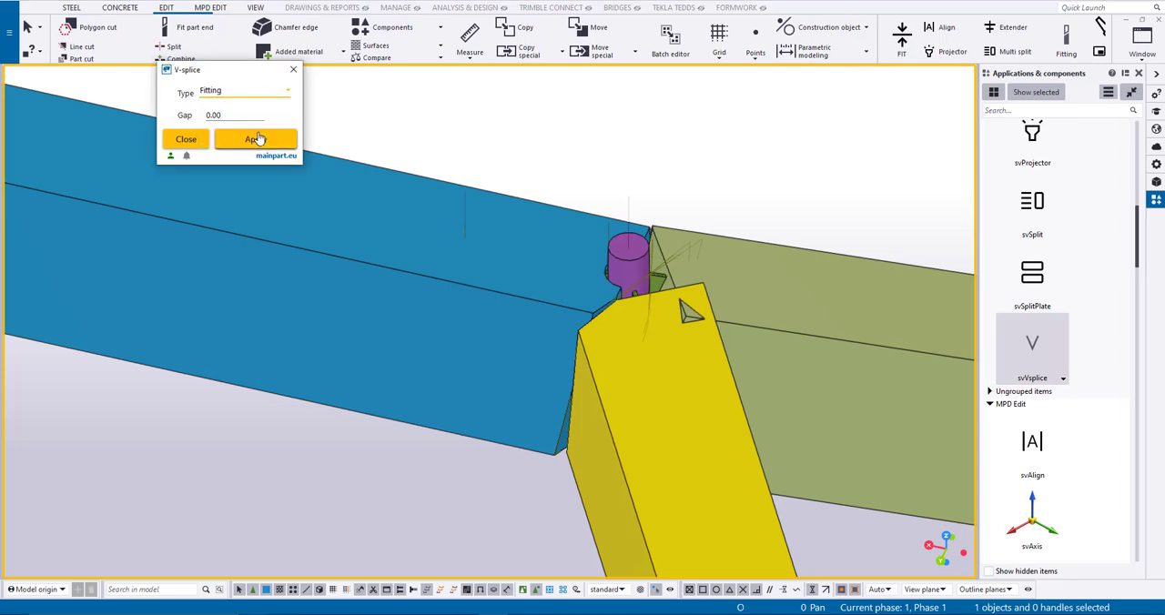
pyautogui.click(1023, 357)
pyautogui.keyDown('ctrl'); pyautogui.moveTo(714, 239); pyautogui.dragTo(790, 331, button='middle'); pyautogui.keyUp('ctrl')
pyautogui.click(442, 394)
pyautogui.click(639, 450)
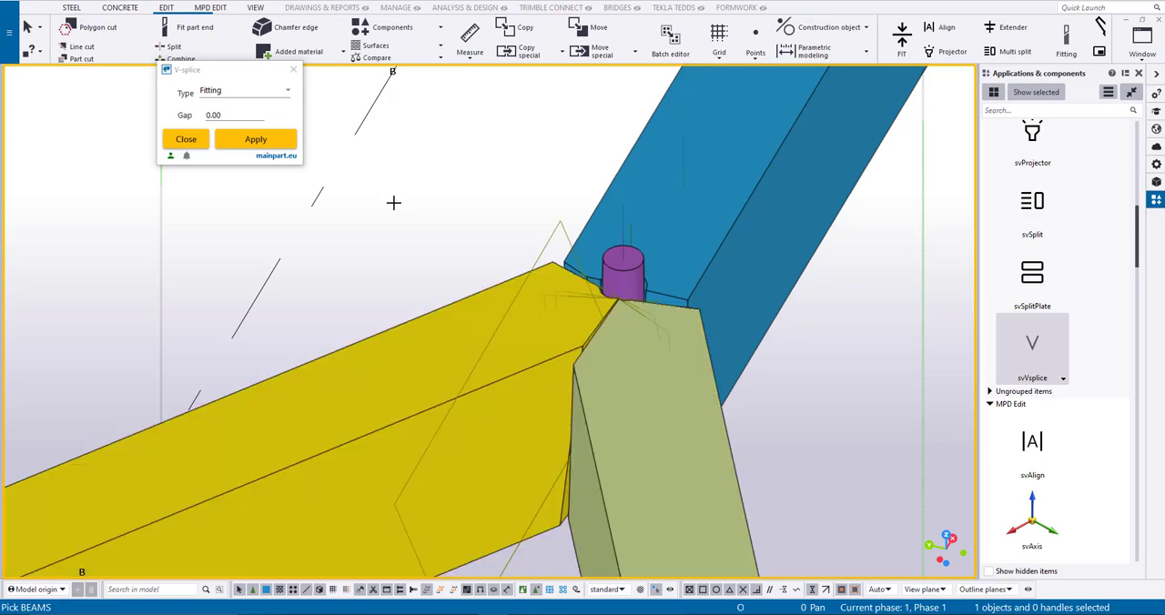
pyautogui.keyDown('ctrl'); pyautogui.moveTo(433, 201); pyautogui.dragTo(685, 305, button='middle'); pyautogui.keyUp('ctrl')
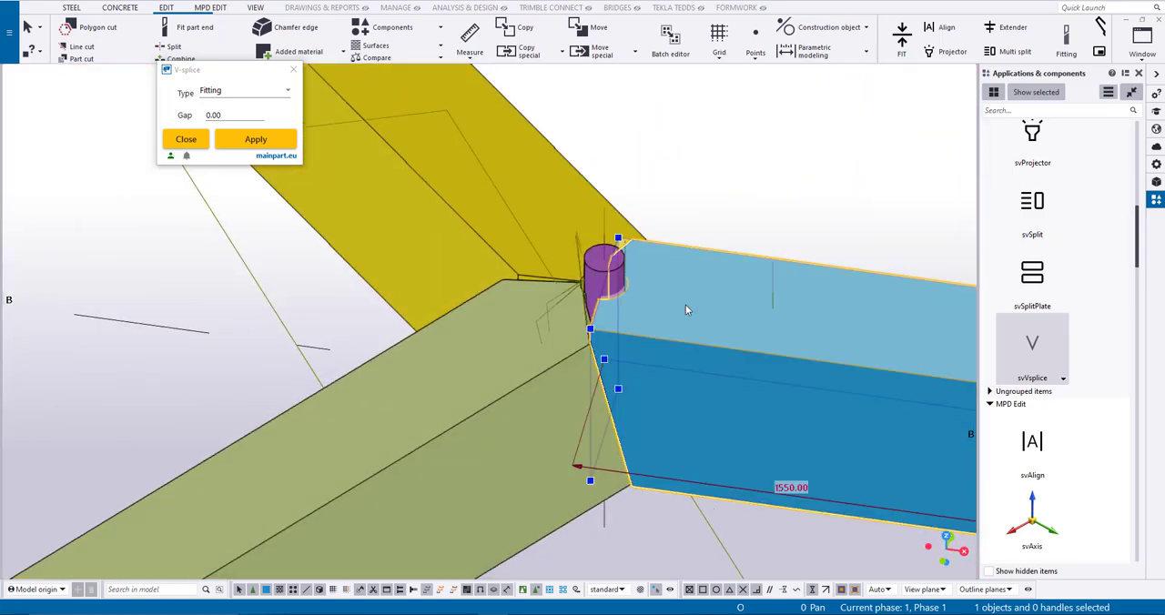
# - Extend the blue beam by 100 mm at its column end
pyautogui.click(580, 467)
pyautogui.write('100')
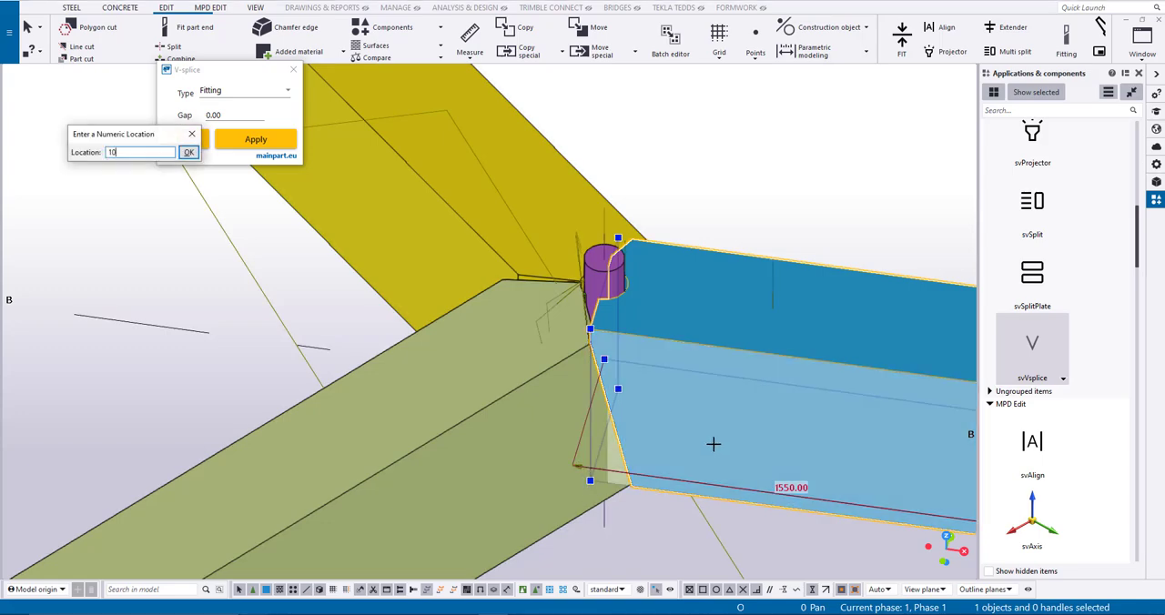
pyautogui.press('Return')
# - Cut a slot in the olive beam around its plate with Cutout, using a 1.00 side gap and 15.00 end gap
pyautogui.keyDown('ctrl'); pyautogui.moveTo(713, 443); pyautogui.dragTo(739, 467, button='middle'); pyautogui.keyUp('ctrl')
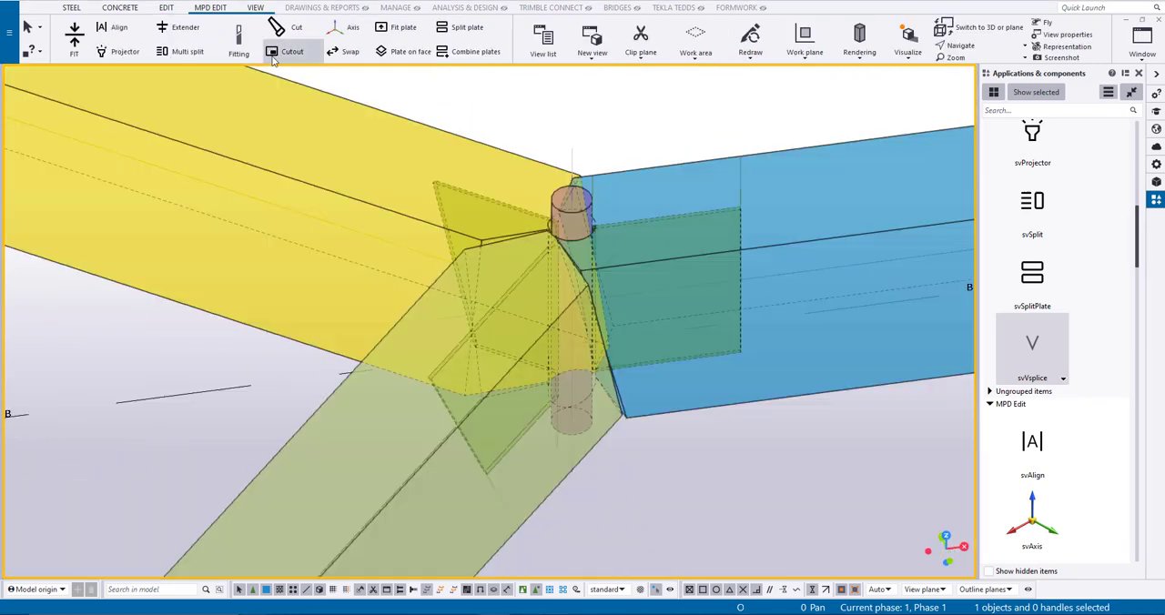
pyautogui.click(284, 52)
pyautogui.moveTo(308, 40); pyautogui.dragTo(246, 119)
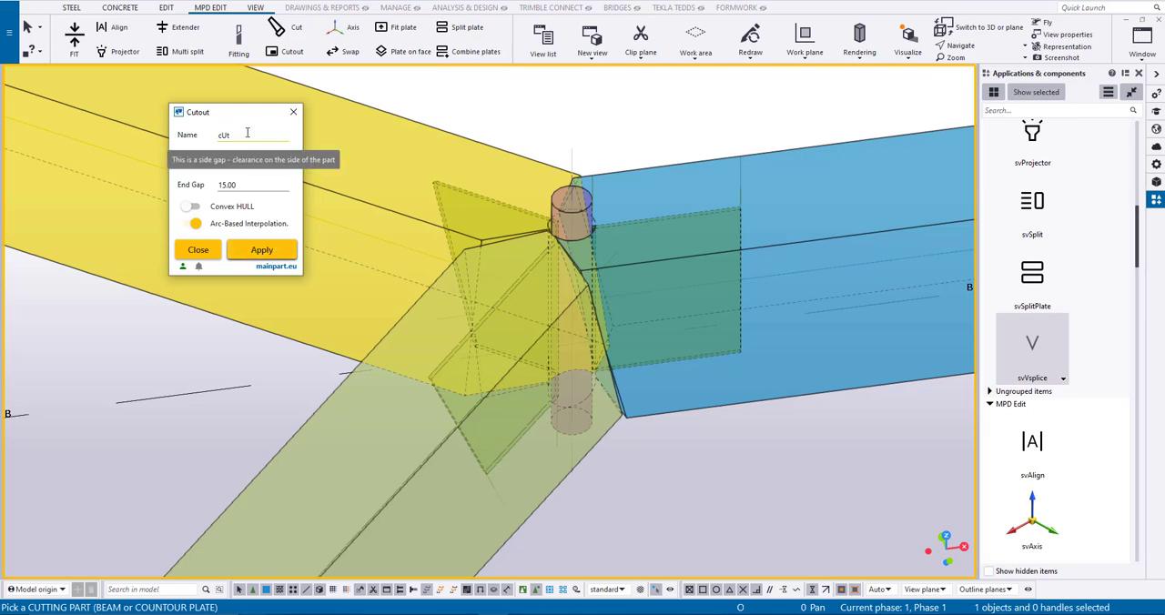
pyautogui.click(293, 405)
pyautogui.middleClick(293, 405)
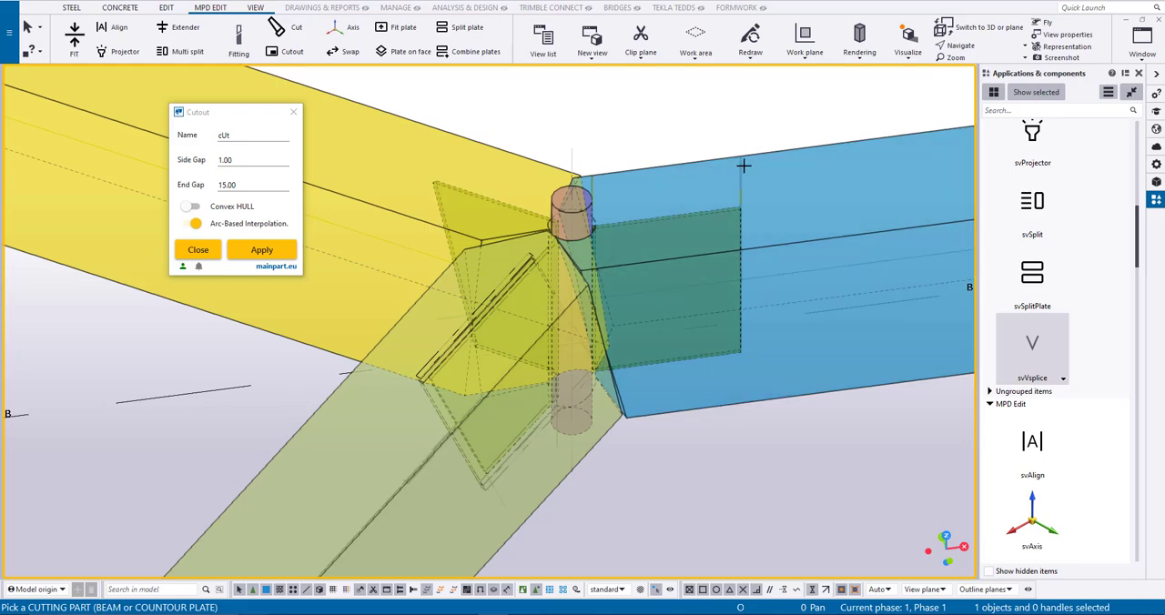
# - Create the same plate cutout in the blue beam
pyautogui.click(765, 165)
pyautogui.click(771, 157)
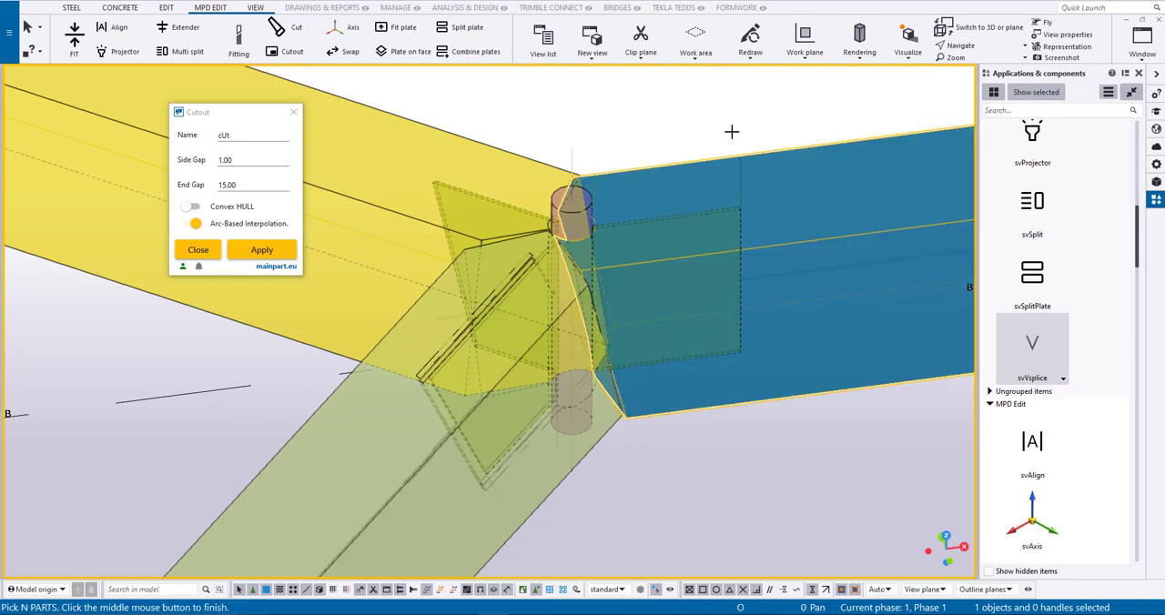
pyautogui.middleClick(731, 131)
# - Create the plate cutout in the yellow beam and end the Cutout command
pyautogui.keyDown('ctrl'); pyautogui.moveTo(731, 131); pyautogui.dragTo(475, 203, button='middle'); pyautogui.keyUp('ctrl')
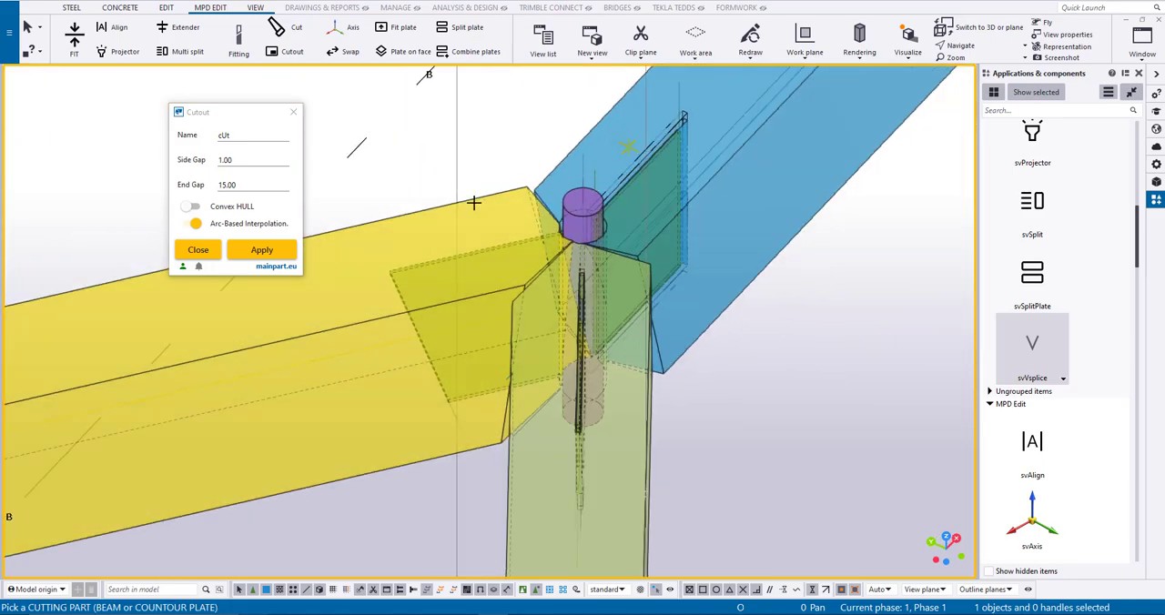
pyautogui.click(402, 223)
pyautogui.middleClick(409, 177)
pyautogui.rightClick(407, 175)
pyautogui.click(407, 180)
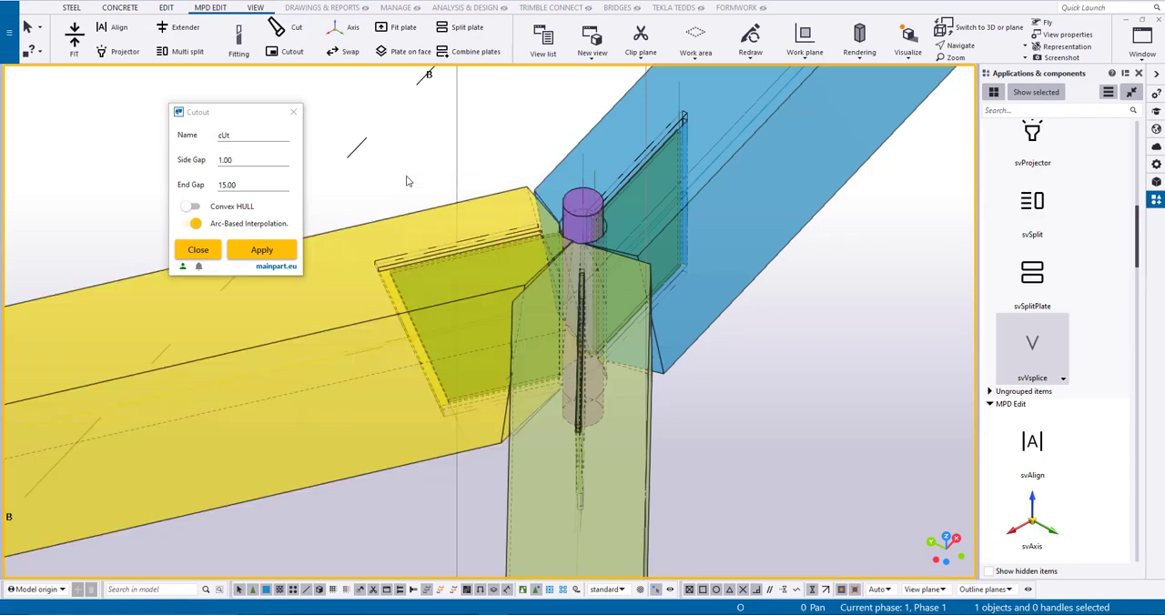
# - Lengthen the olive beam's plate cutout at its inner end so it runs out towards the round column
pyautogui.keyDown('ctrl'); pyautogui.moveTo(407, 182); pyautogui.dragTo(504, 234, button='middle'); pyautogui.keyUp('ctrl')
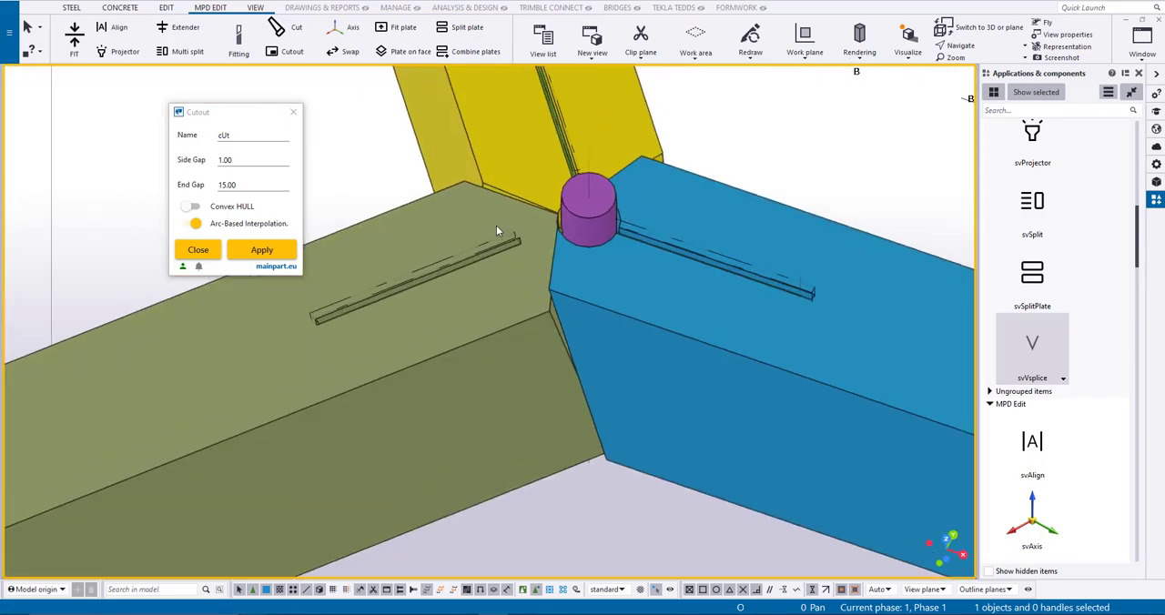
pyautogui.click(510, 239)
pyautogui.moveTo(574, 301); pyautogui.dragTo(577, 338)
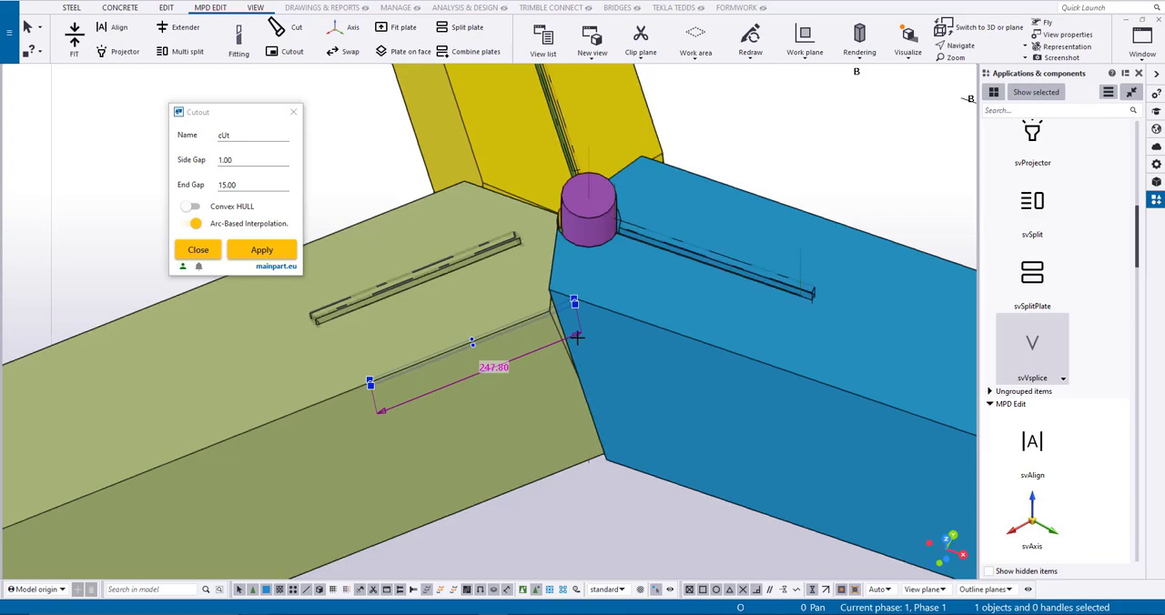
pyautogui.write('350')
pyautogui.press('Return')
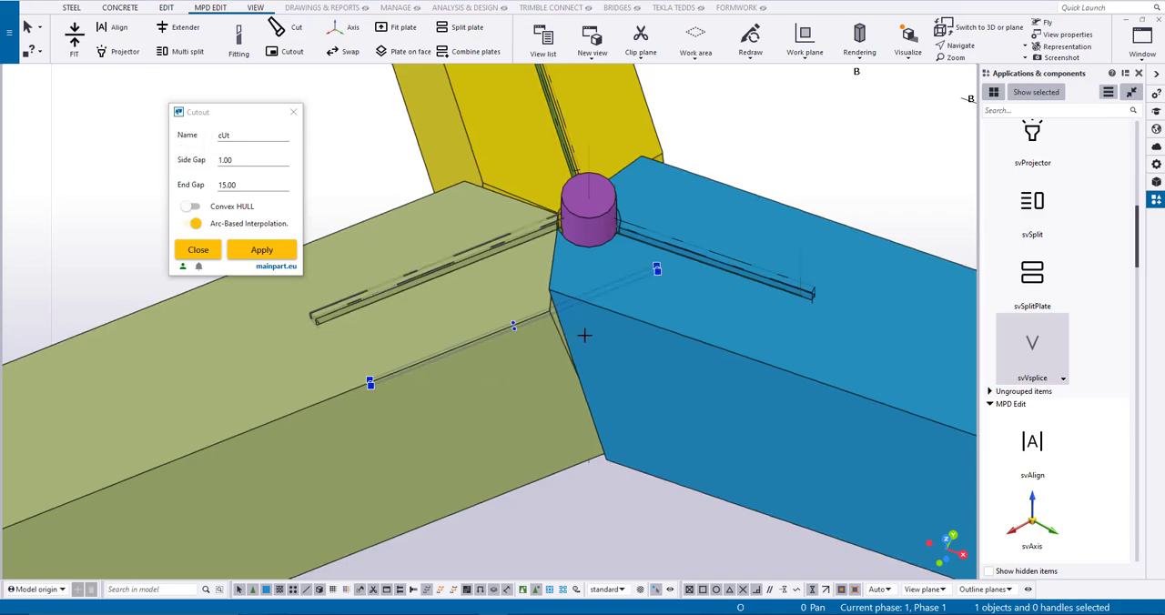
# - Extend the yellow beam's plate cutout by 100 mm at the end nearest the round column
pyautogui.keyDown('ctrl'); pyautogui.moveTo(420, 388); pyautogui.dragTo(544, 262, button='middle'); pyautogui.keyUp('ctrl')
pyautogui.moveTo(544, 261); pyautogui.dragTo(617, 309)
pyautogui.write('10')
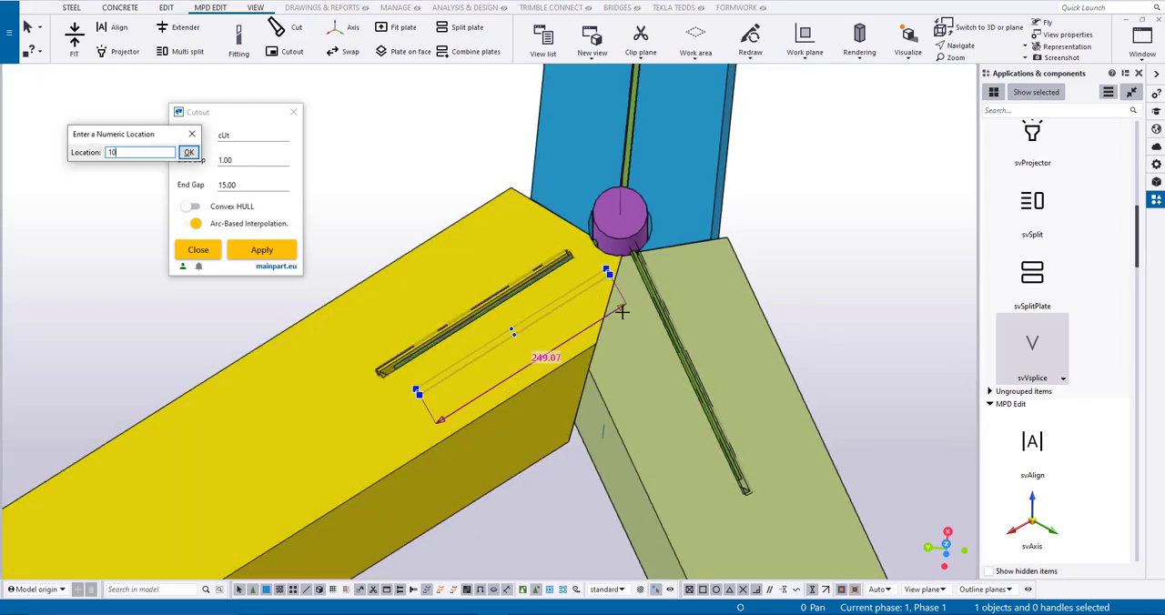
pyautogui.write('0')
pyautogui.press('Return')
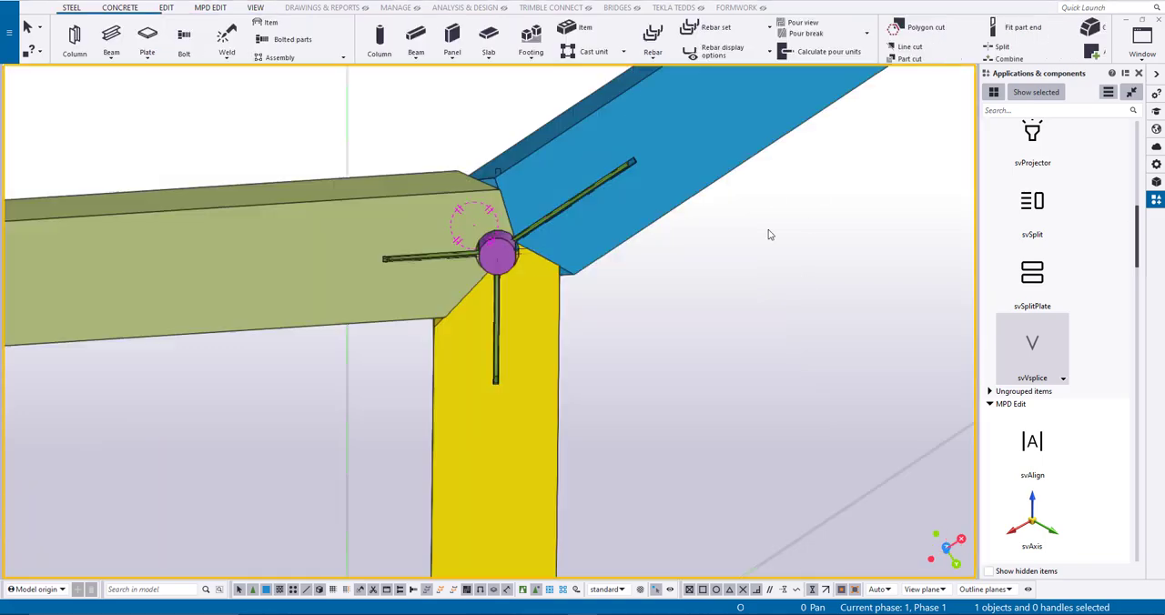
# - Switch the view to transparent parts and bolt the blue beam to its fitted plate
pyautogui.moveTo(767, 234); pyautogui.dragTo(645, 366, button='middle')
pyautogui.hotkey('ctrl', '2')
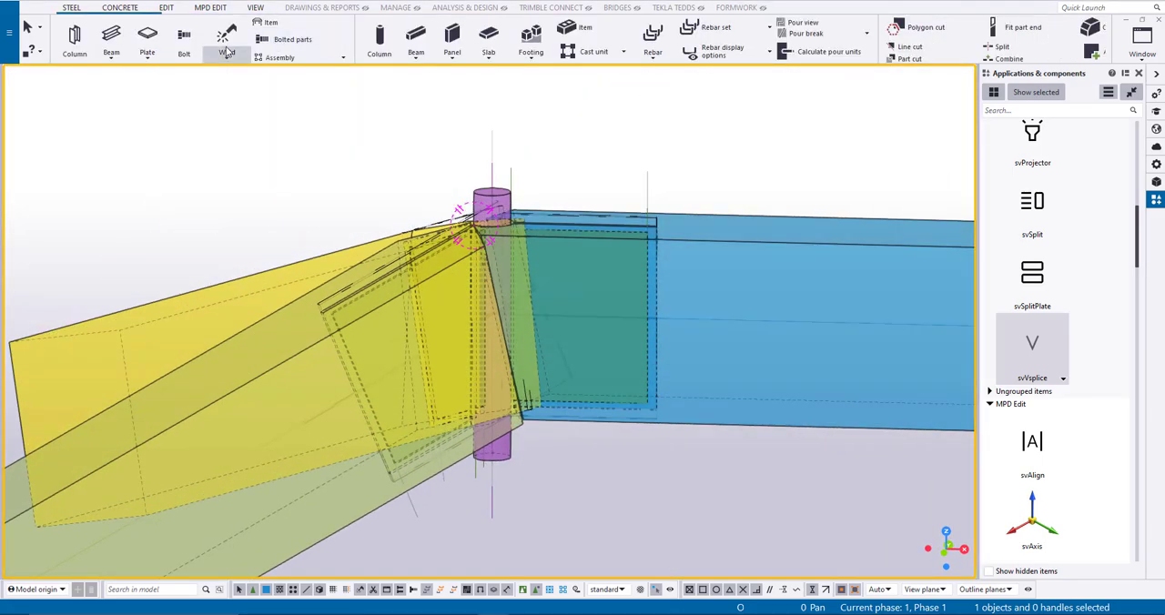
pyautogui.click(187, 38)
pyautogui.click(696, 248)
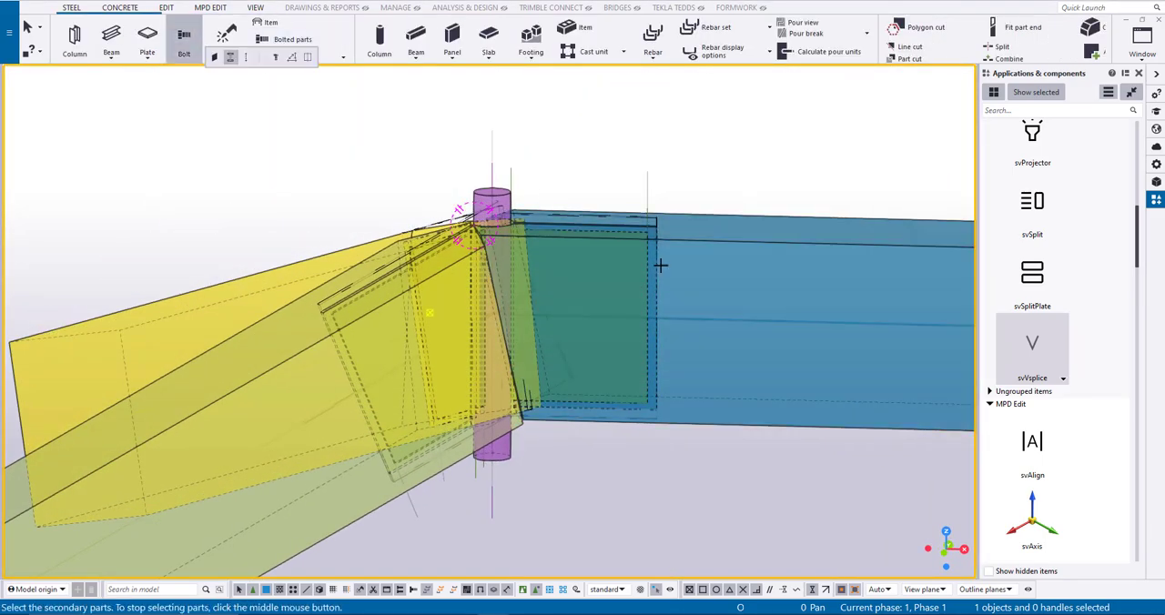
pyautogui.middleClick(624, 291)
pyautogui.keyDown('ctrl'); pyautogui.moveTo(616, 340); pyautogui.dragTo(932, 352, button='middle'); pyautogui.keyUp('ctrl')
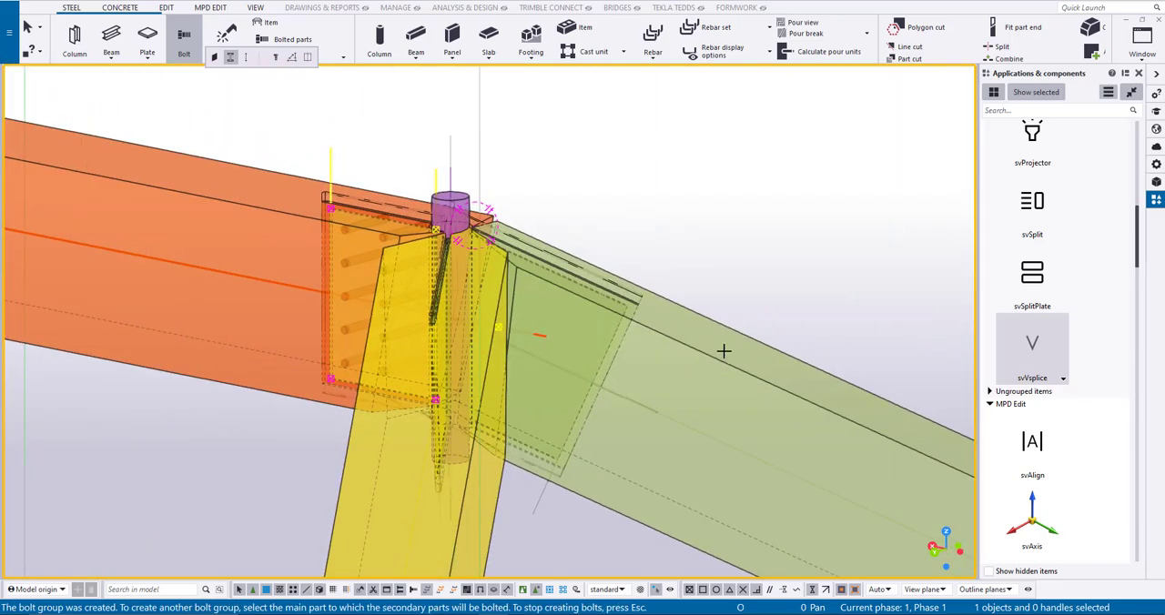
# - Bolt the olive beam to its fitted plate with the same bolt group settings
pyautogui.click(724, 351)
pyautogui.click(605, 356)
pyautogui.middleClick(595, 356)
pyautogui.click(577, 356)
pyautogui.keyDown('ctrl'); pyautogui.moveTo(578, 357); pyautogui.dragTo(832, 364, button='middle'); pyautogui.keyUp('ctrl')
pyautogui.keyDown('ctrl'); pyautogui.moveTo(669, 261); pyautogui.dragTo(631, 263, button='middle'); pyautogui.keyUp('ctrl')
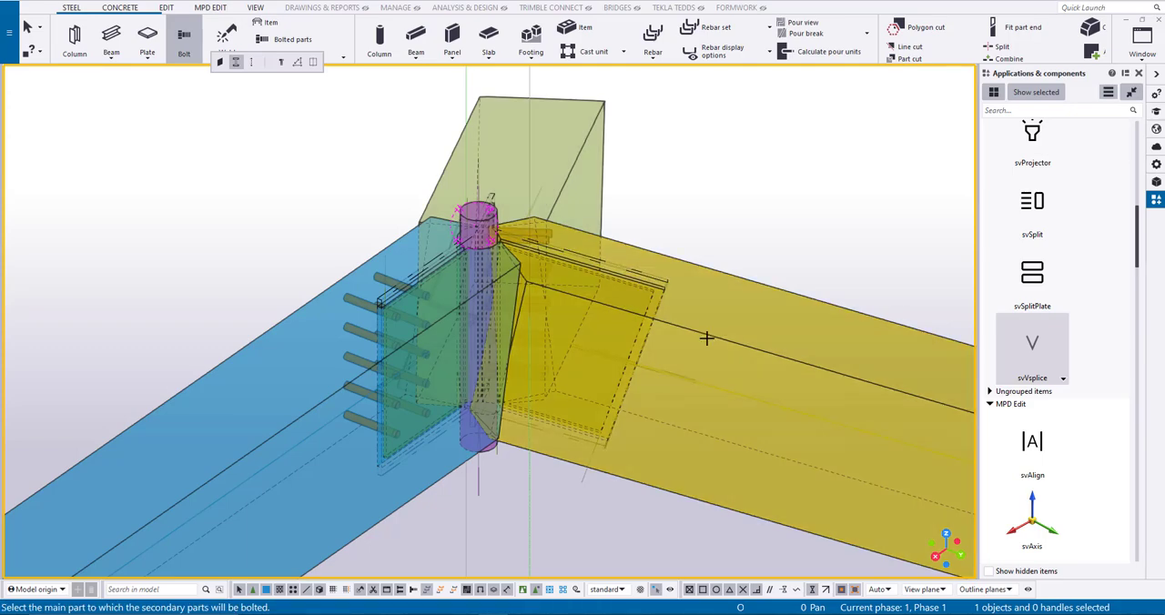
# - Bolt the yellow beam to its fitted plate and end the Bolt command
pyautogui.click(669, 332)
pyautogui.click(652, 299)
pyautogui.keyDown('ctrl'); pyautogui.moveTo(601, 346); pyautogui.dragTo(610, 382, button='middle'); pyautogui.keyUp('ctrl')
pyautogui.middleClick(622, 334)
pyautogui.press('Escape')
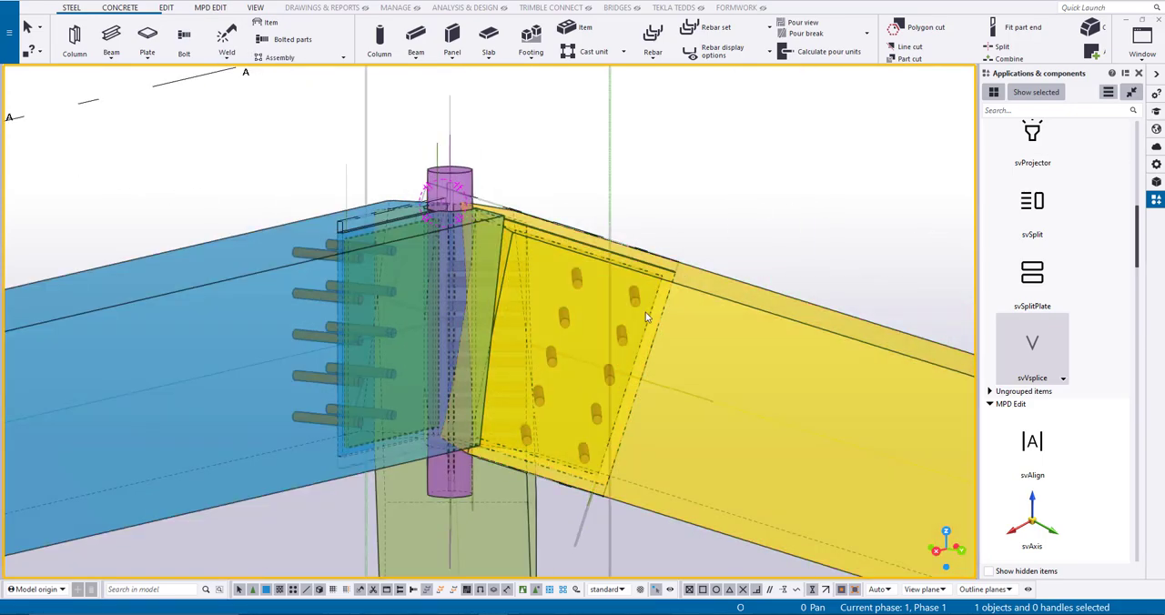
# - Set the cut length of all three bolt groups to 300 mm
pyautogui.keyDown('ctrl'); pyautogui.moveTo(739, 196); pyautogui.dragTo(662, 314, button='middle'); pyautogui.keyUp('ctrl')
pyautogui.click(385, 377)
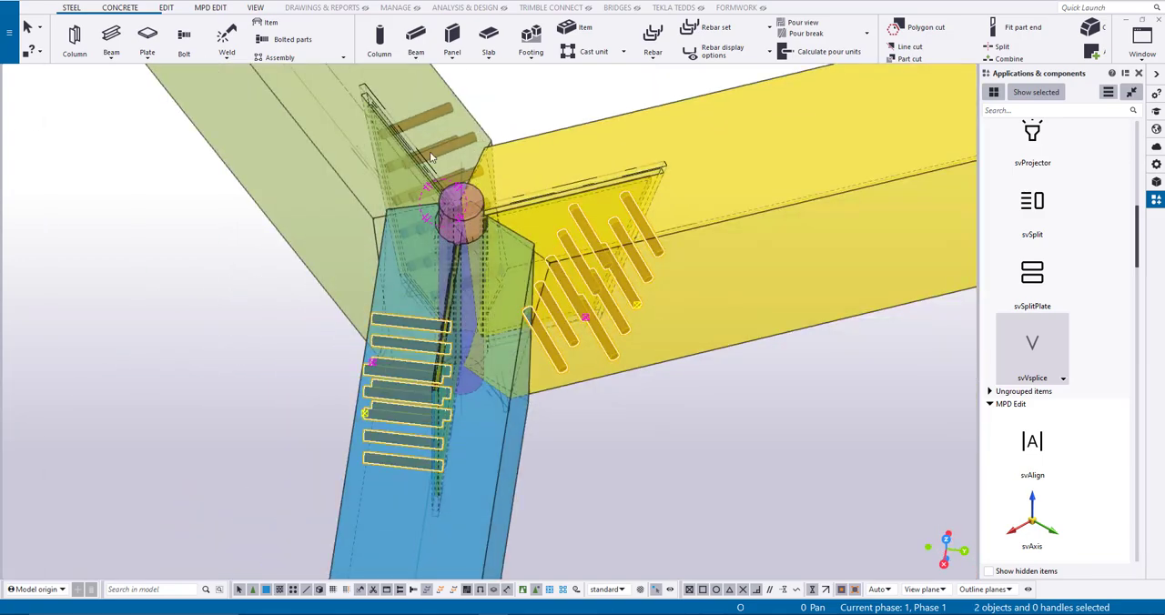
pyautogui.click(1156, 164)
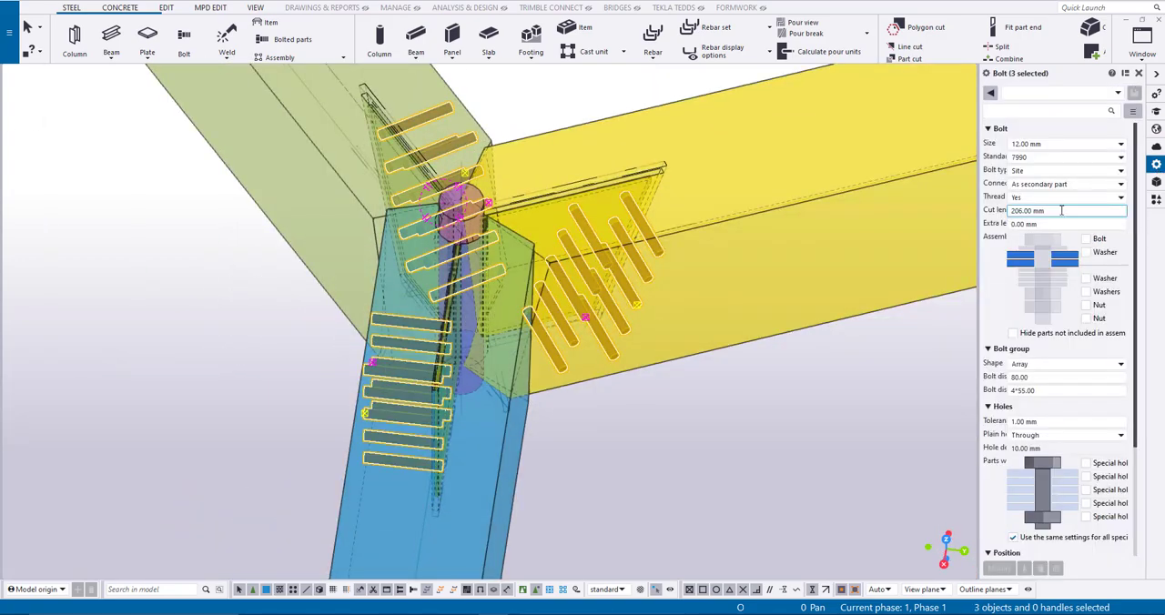
pyautogui.moveTo(1062, 211); pyautogui.dragTo(855, 182)
pyautogui.write('300')
pyautogui.press('Return')
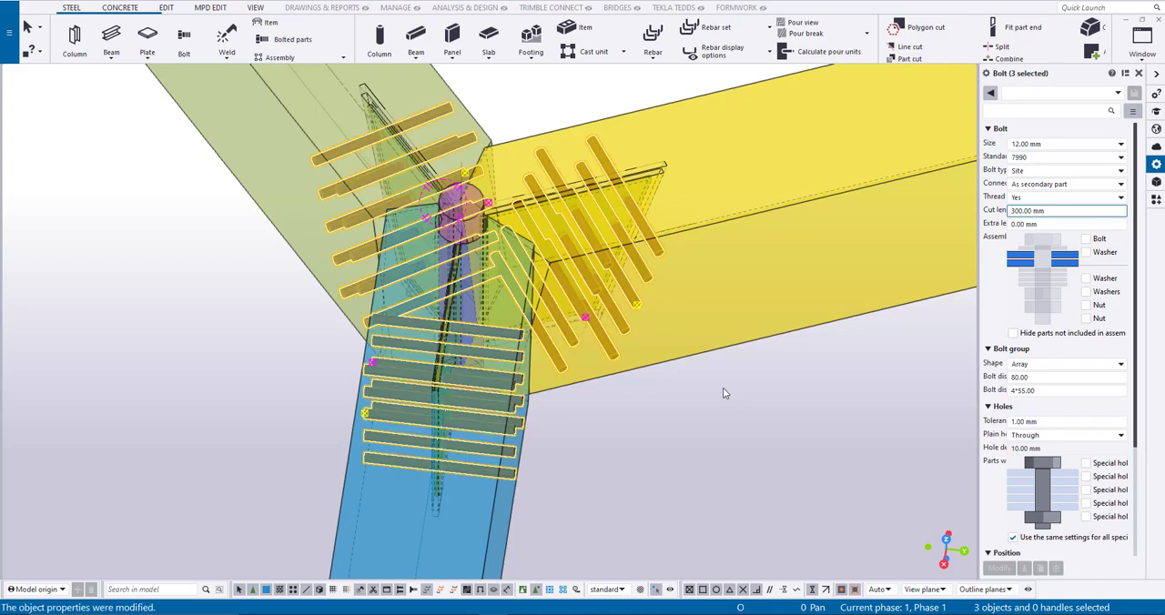
pyautogui.click(762, 423)
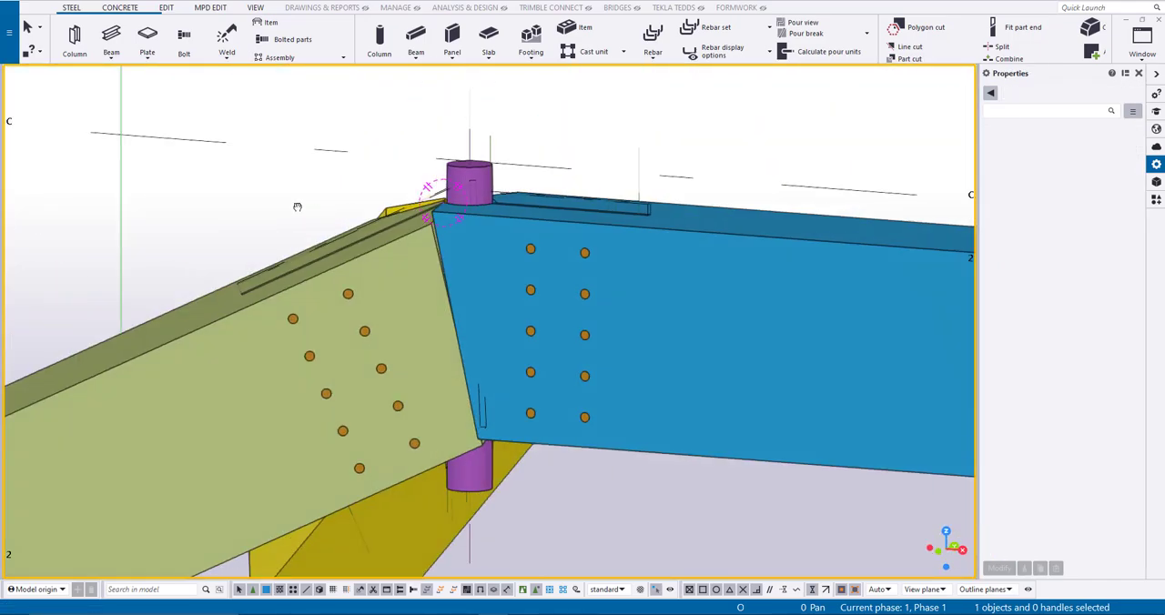
# - Extend the yellow beam's contour plate by 40 mm at the end farthest from the round column
pyautogui.keyDown('ctrl'); pyautogui.moveTo(297, 207); pyautogui.dragTo(589, 215, button='middle'); pyautogui.keyUp('ctrl')
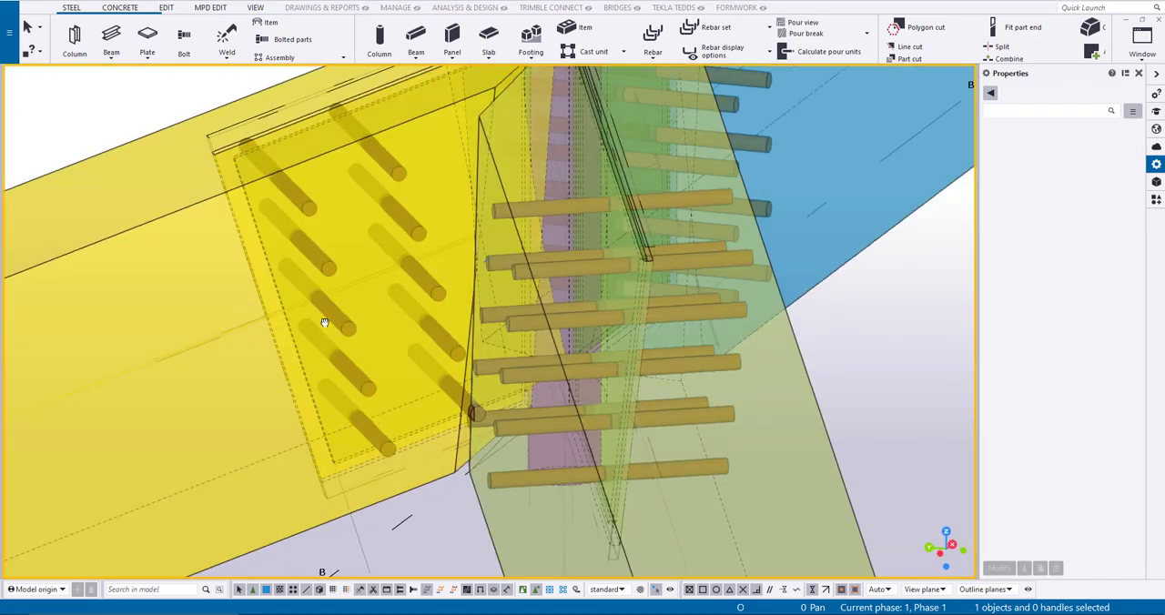
pyautogui.keyDown('ctrl'); pyautogui.moveTo(325, 318); pyautogui.dragTo(262, 207, button='middle'); pyautogui.keyUp('ctrl')
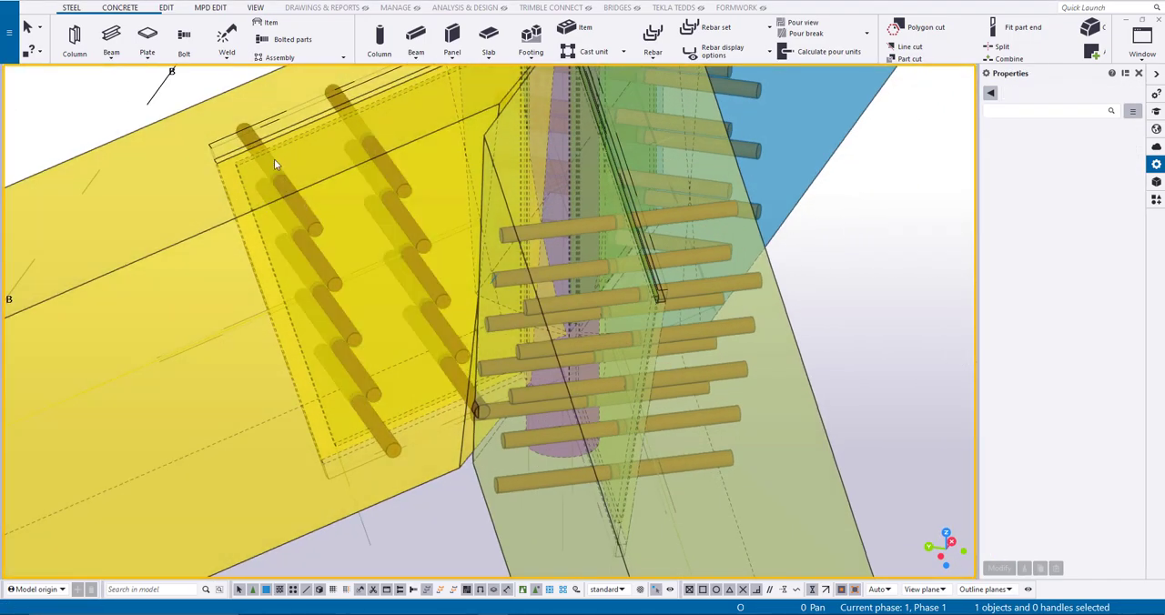
pyautogui.click(283, 151)
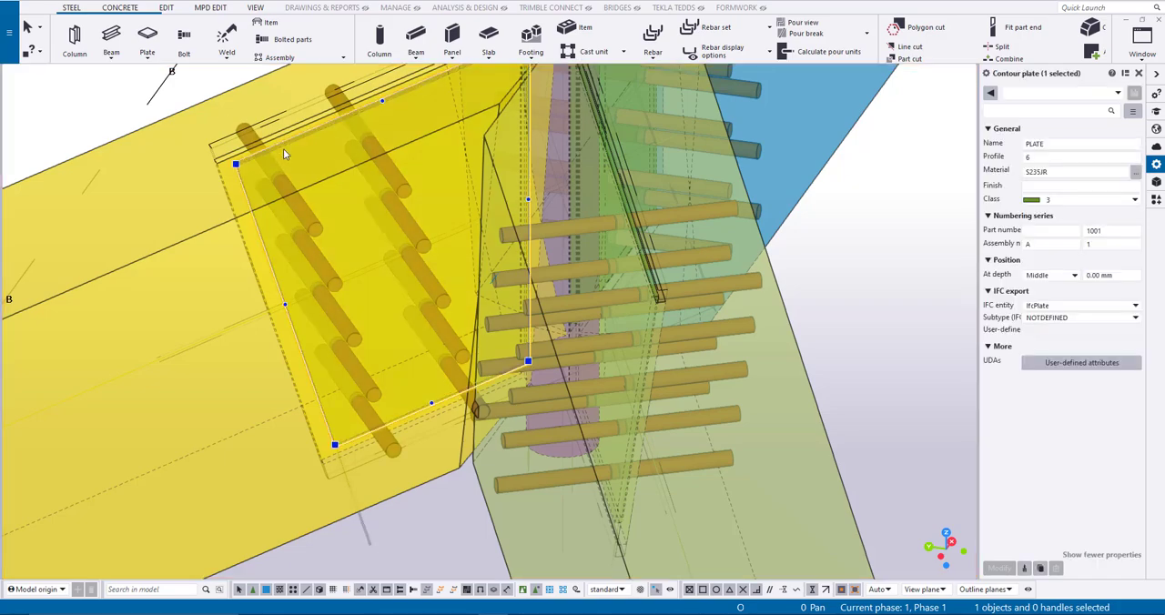
pyautogui.click(226, 122)
pyautogui.write('4')
pyautogui.press('Return')
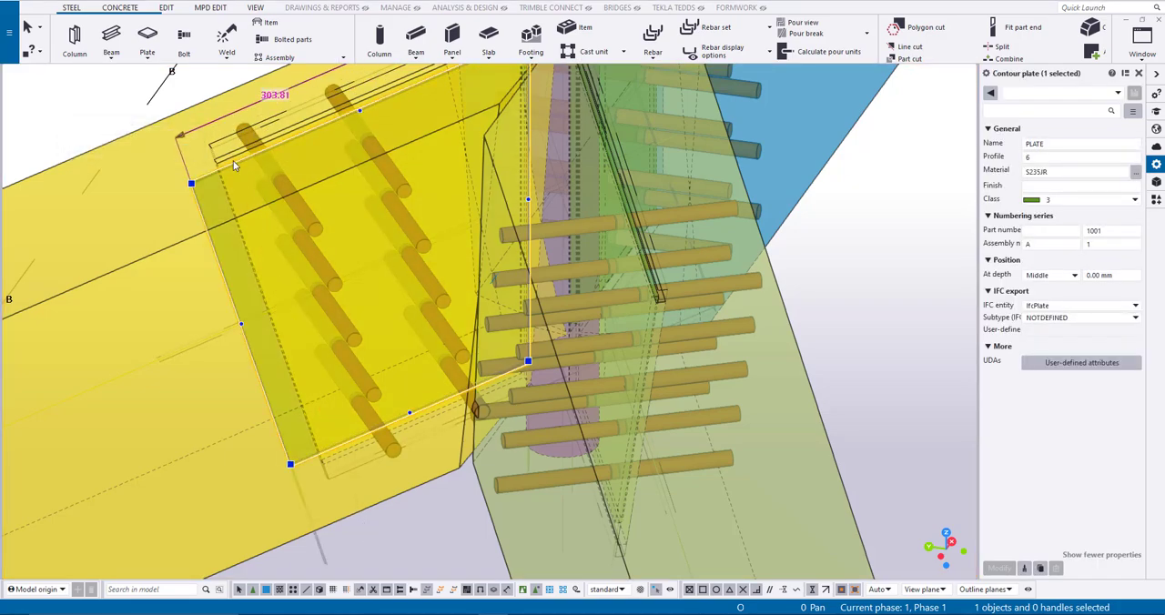
# - Lengthen the yellow beam's plate cutout by 40 mm at its outer end
pyautogui.click(278, 304)
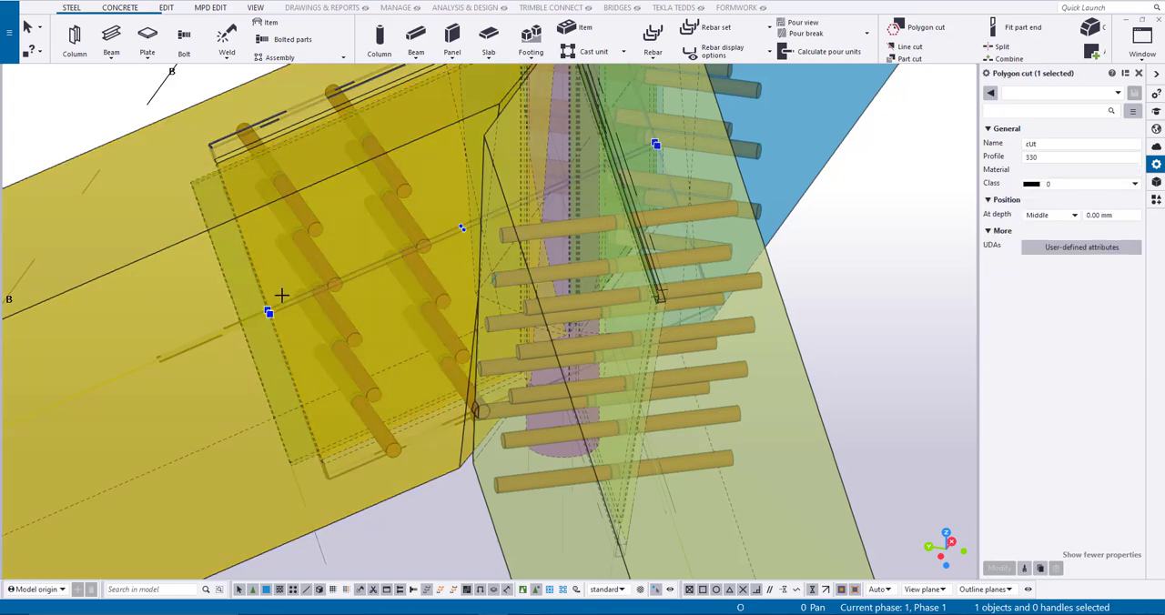
pyautogui.click(295, 340)
pyautogui.write('40')
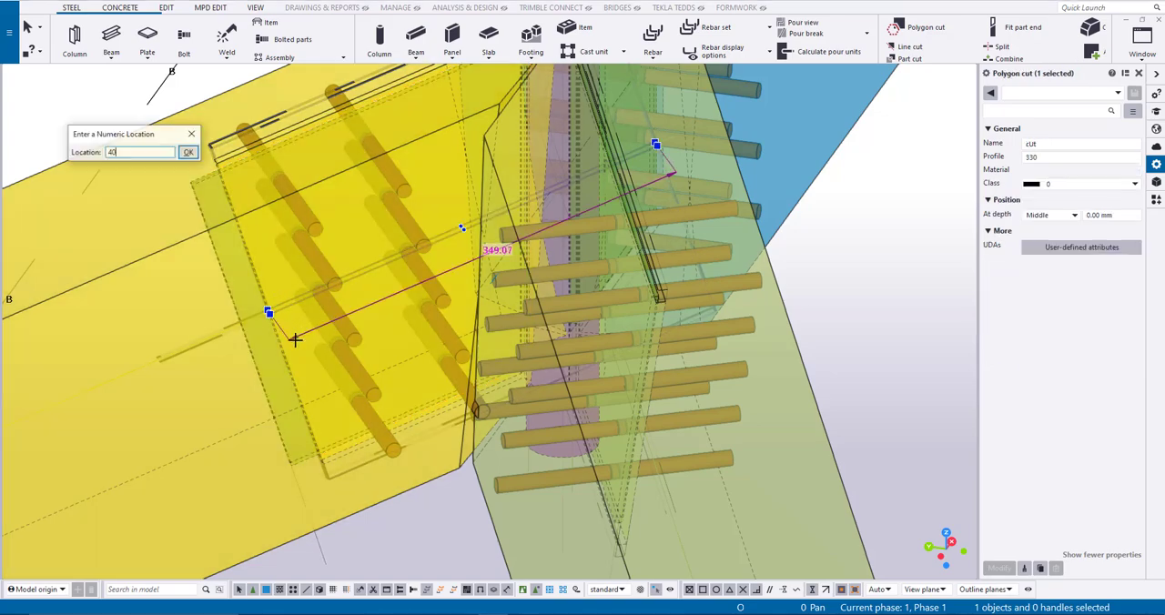
pyautogui.press('Return')
pyautogui.keyDown('ctrl'); pyautogui.moveTo(312, 390); pyautogui.dragTo(313, 356, button='middle'); pyautogui.keyUp('ctrl')
# - Move the yellow beam's bolt group along the beam, away from the round column
pyautogui.click(386, 377)
pyautogui.scroll(2, 299, 265)
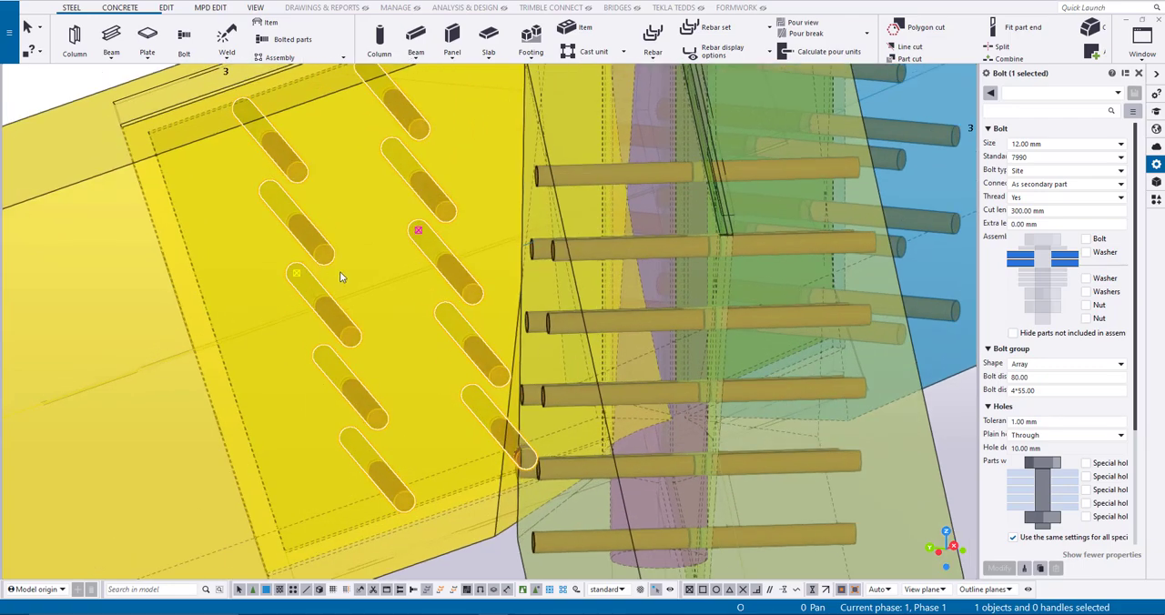
pyautogui.rightClick(416, 232)
pyautogui.click(480, 321)
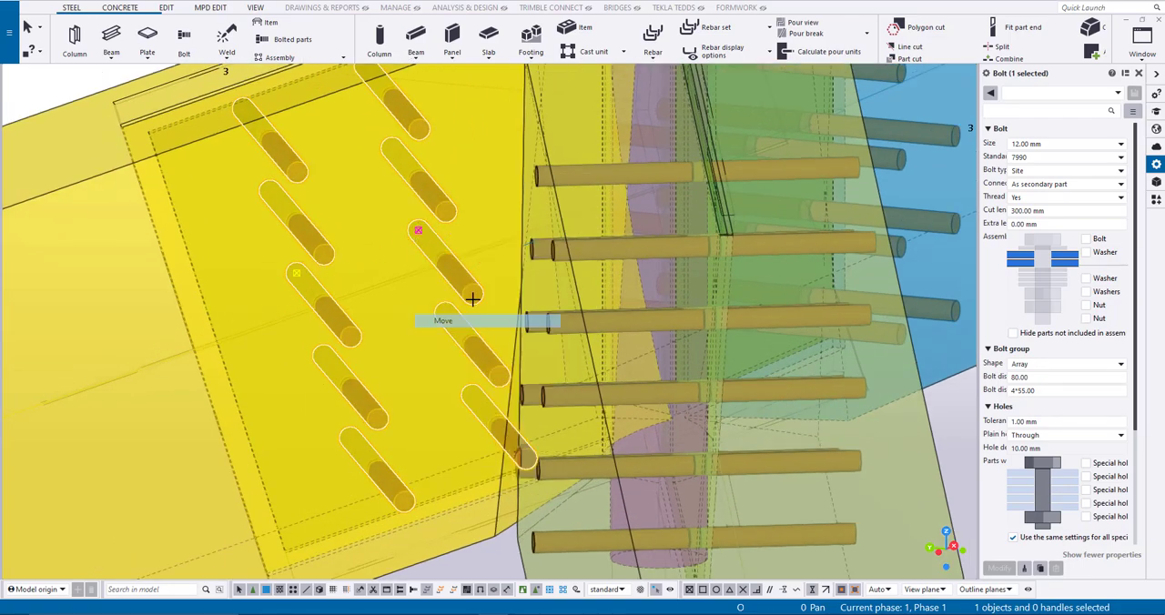
pyautogui.click(418, 230)
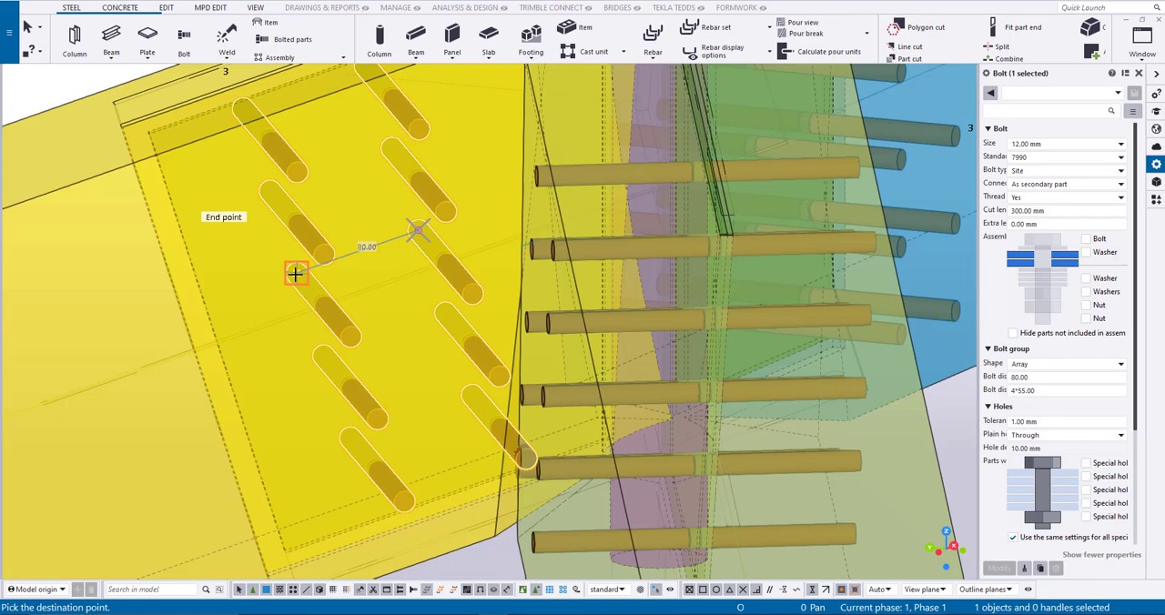
pyautogui.click(294, 273)
pyautogui.scroll(-3, 323, 278)
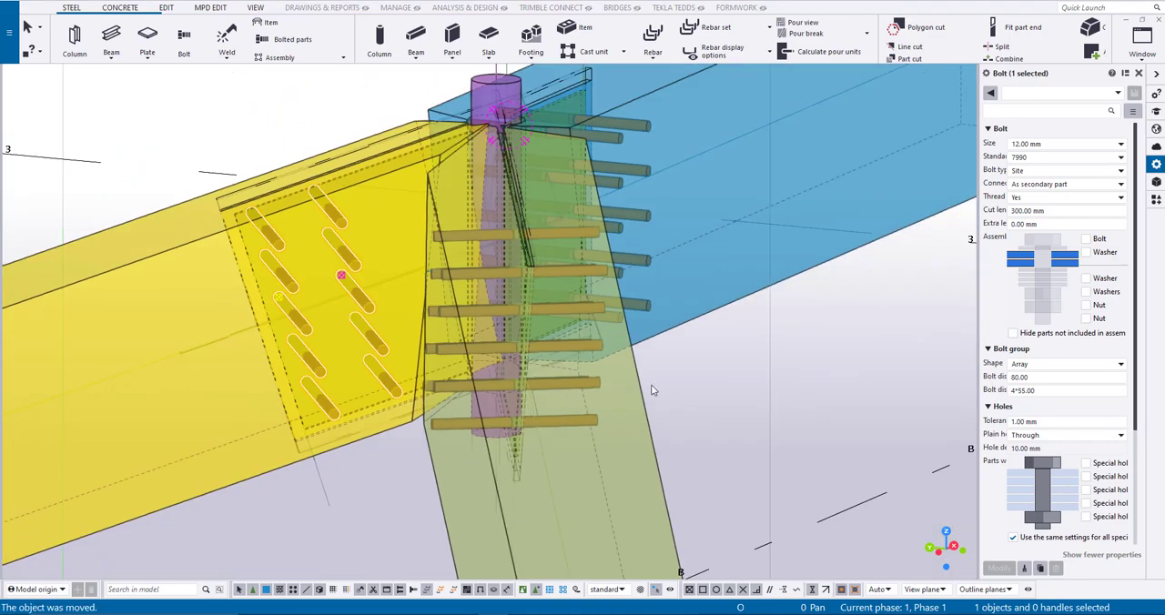
# - Return the view to solid part rendering and redraw it
pyautogui.hotkey('ctrl', '4')
pyautogui.keyDown('ctrl'); pyautogui.moveTo(669, 392); pyautogui.dragTo(732, 387, button='middle'); pyautogui.keyUp('ctrl')
pyautogui.keyDown('ctrl'); pyautogui.moveTo(511, 396); pyautogui.dragTo(611, 413, button='middle'); pyautogui.keyUp('ctrl')
pyautogui.rightClick(583, 410)
pyautogui.click(621, 485)
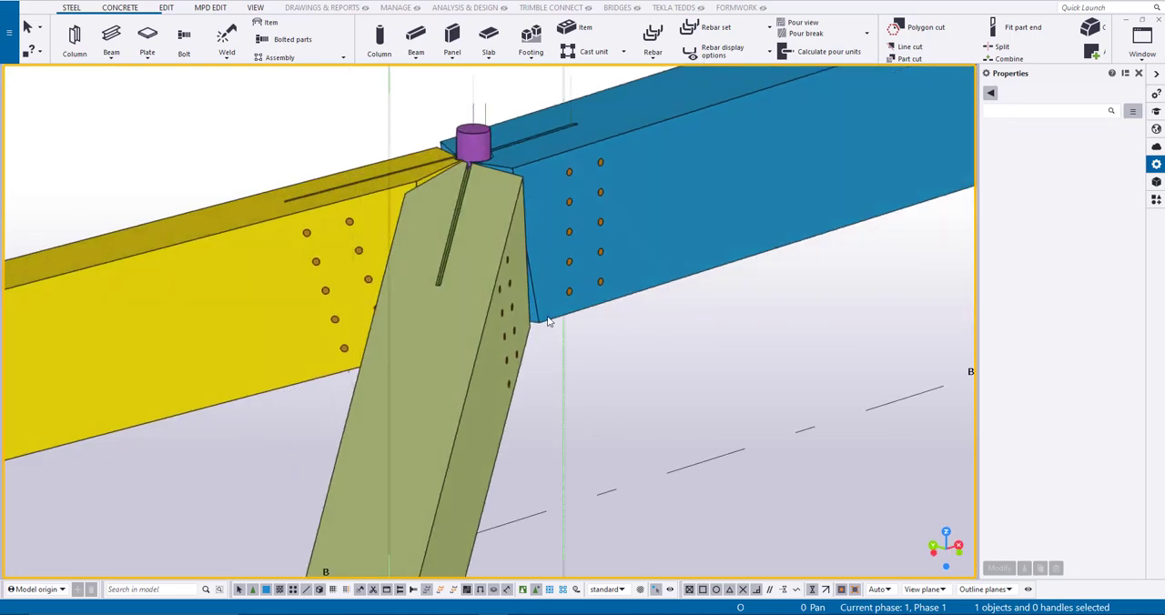
# - Start the Cut tool in Face mode and cut the yellow beam to the olive beam's top face, removing the smaller part
pyautogui.click(205, 10)
pyautogui.scroll(2, 364, 154)
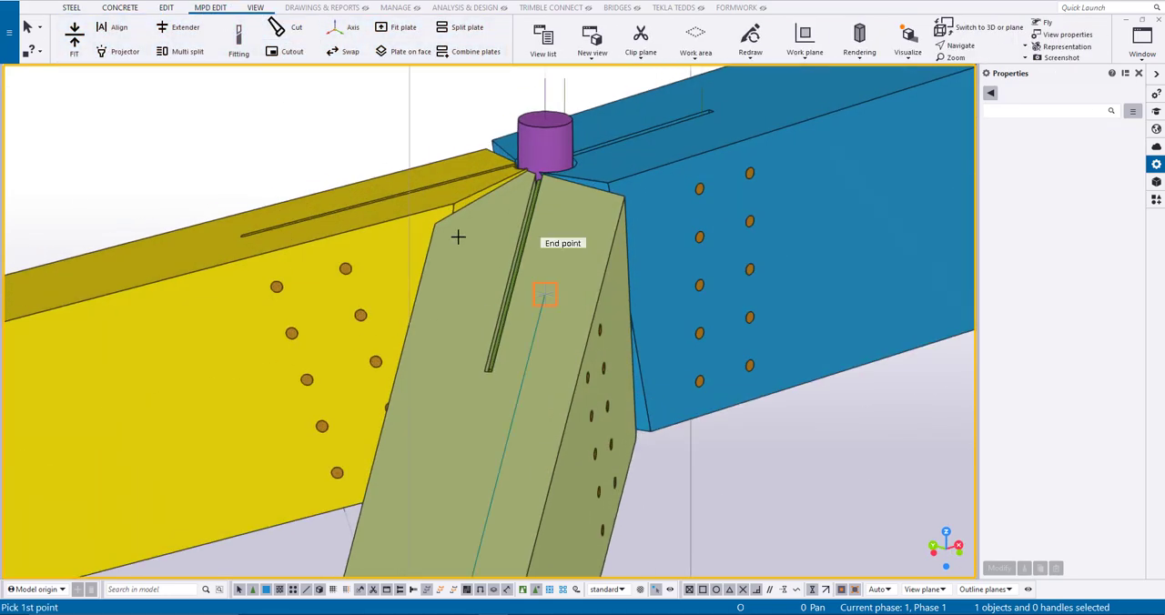
pyautogui.click(278, 30)
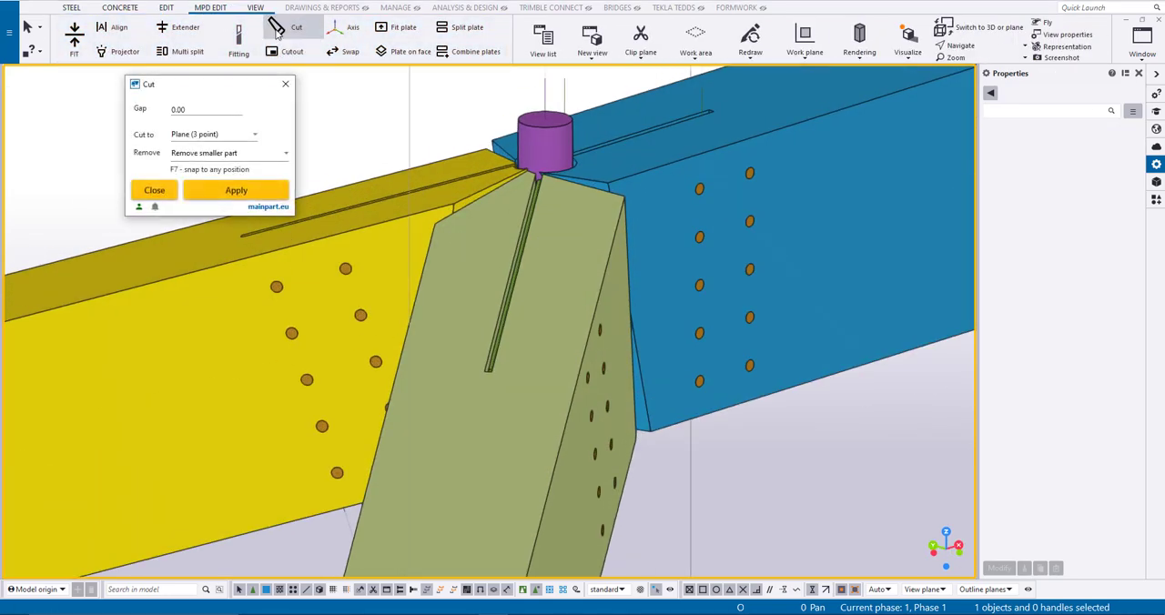
pyautogui.click(243, 141)
pyautogui.click(207, 159)
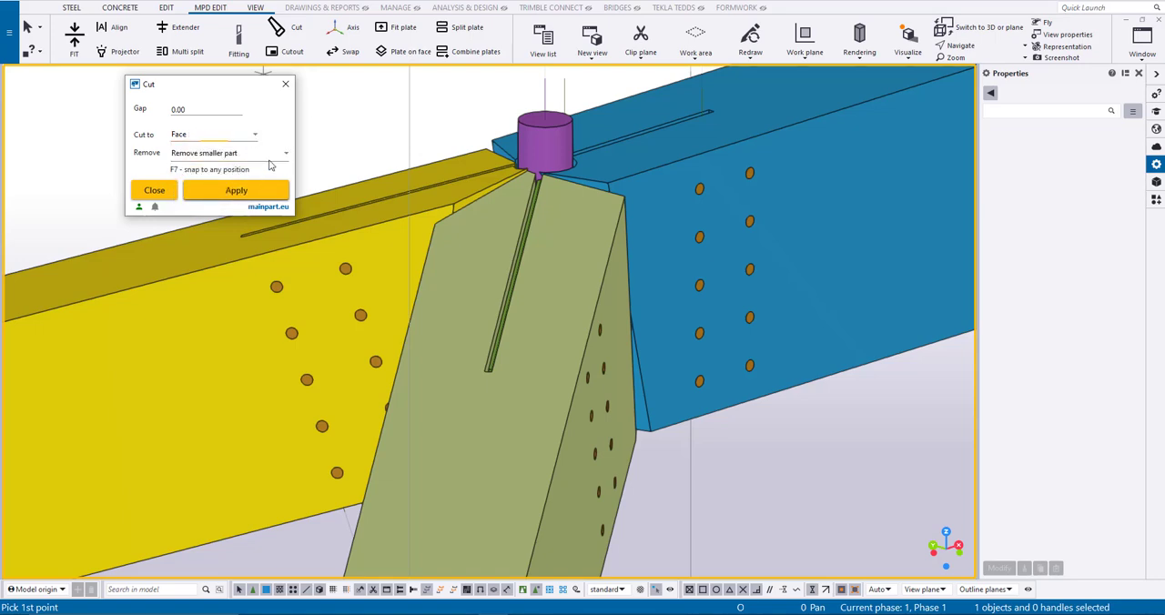
pyautogui.click(479, 258)
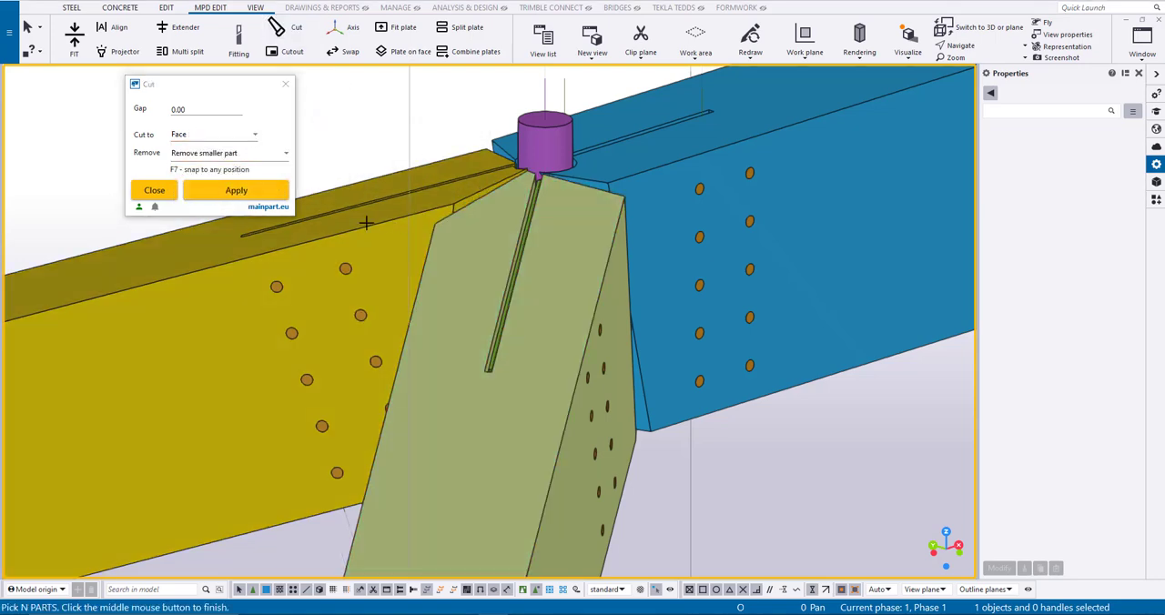
pyautogui.middleClick(383, 183)
pyautogui.keyDown('ctrl'); pyautogui.moveTo(383, 183); pyautogui.dragTo(420, 206, button='middle'); pyautogui.keyUp('ctrl')
# - Cut the blue beam to the olive beam's top face
pyautogui.click(557, 263)
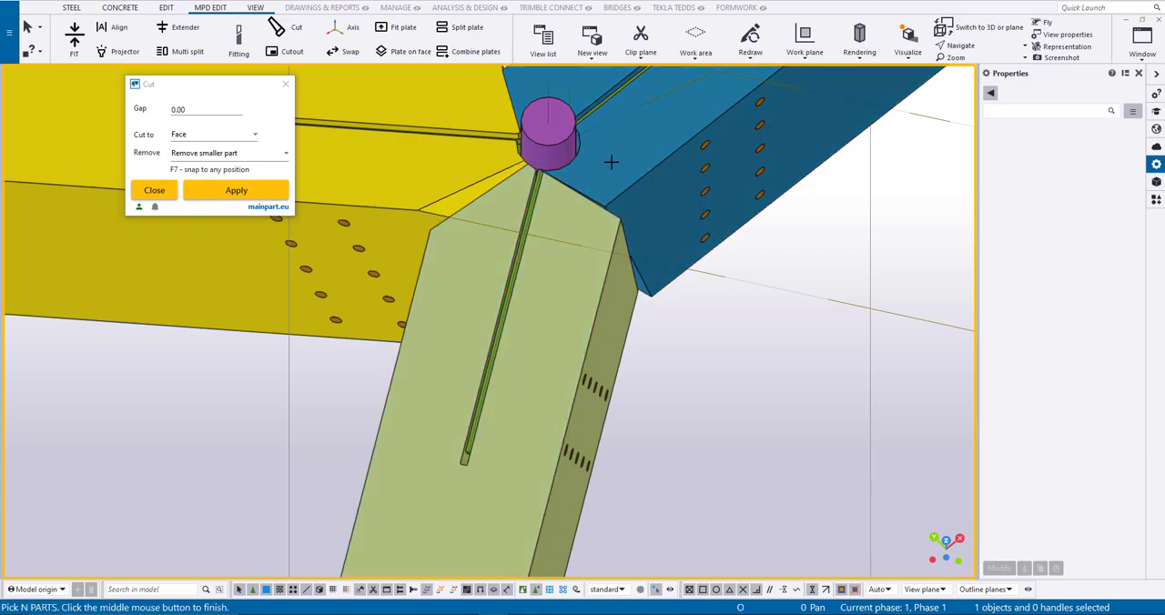
pyautogui.click(615, 190)
pyautogui.middleClick(616, 190)
pyautogui.keyDown('ctrl'); pyautogui.moveTo(615, 187); pyautogui.dragTo(804, 117, button='middle'); pyautogui.keyUp('ctrl')
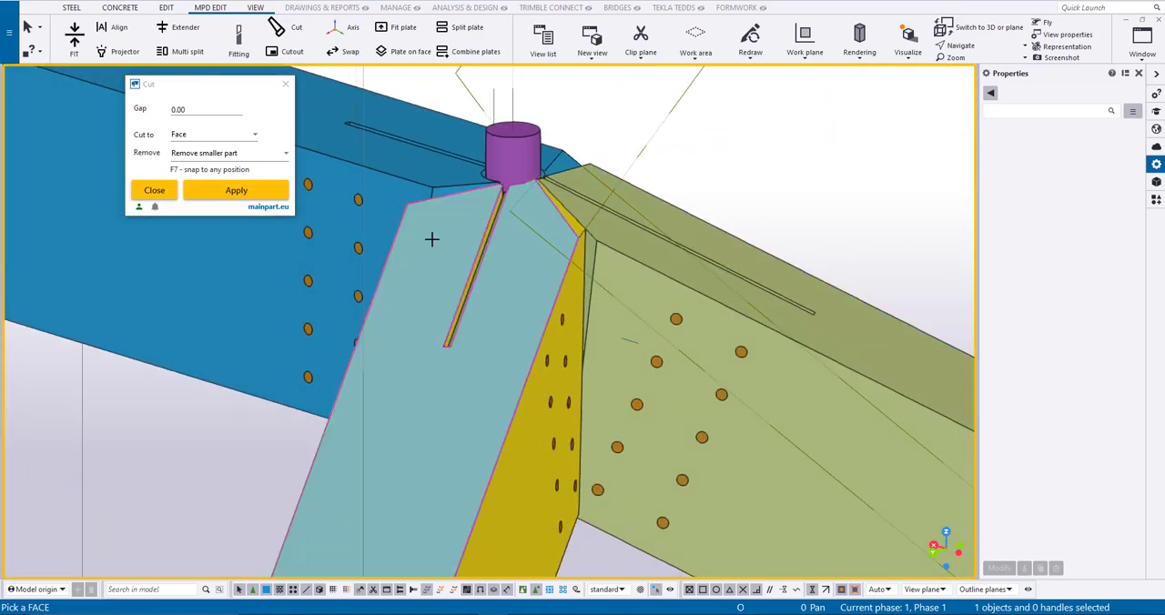
# - Cut the blue beam to the yellow beam's top face and redraw the view
pyautogui.click(431, 239)
pyautogui.click(412, 162)
pyautogui.middleClick(411, 162)
pyautogui.keyDown('ctrl'); pyautogui.moveTo(587, 168); pyautogui.dragTo(546, 241, button='middle'); pyautogui.keyUp('ctrl')
pyautogui.rightClick(785, 201)
pyautogui.click(826, 271)
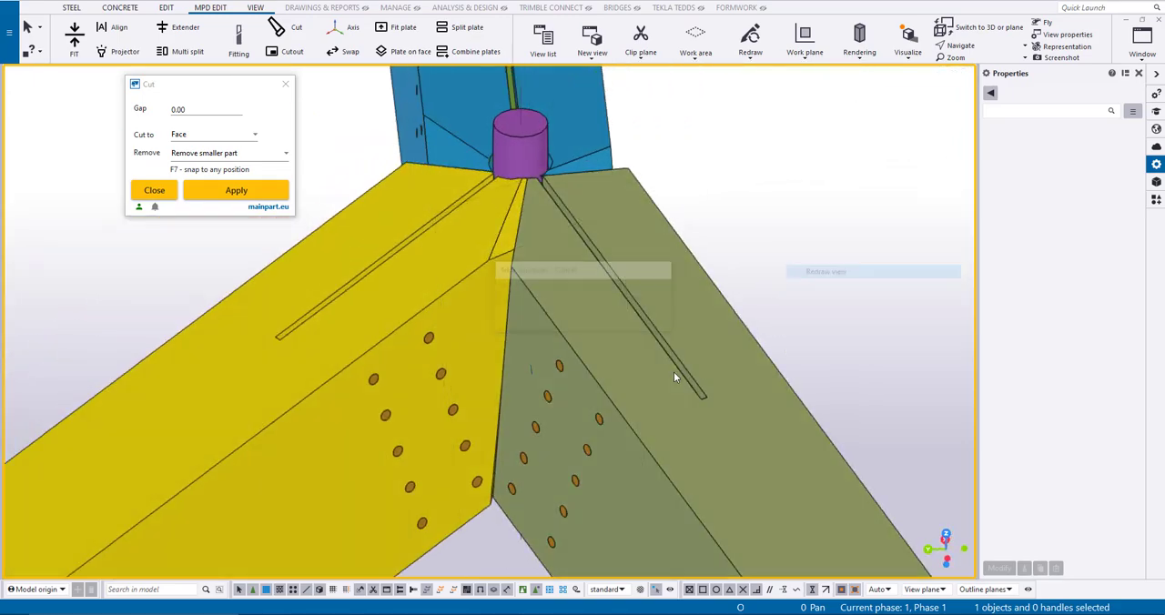
# - Cut the blue beam with a Plane (3 point) cut through the yellow beam's corner, a side intersection and a nearest point on the blue edge
pyautogui.keyDown('ctrl'); pyautogui.moveTo(675, 373); pyautogui.dragTo(853, 215, button='middle'); pyautogui.keyUp('ctrl')
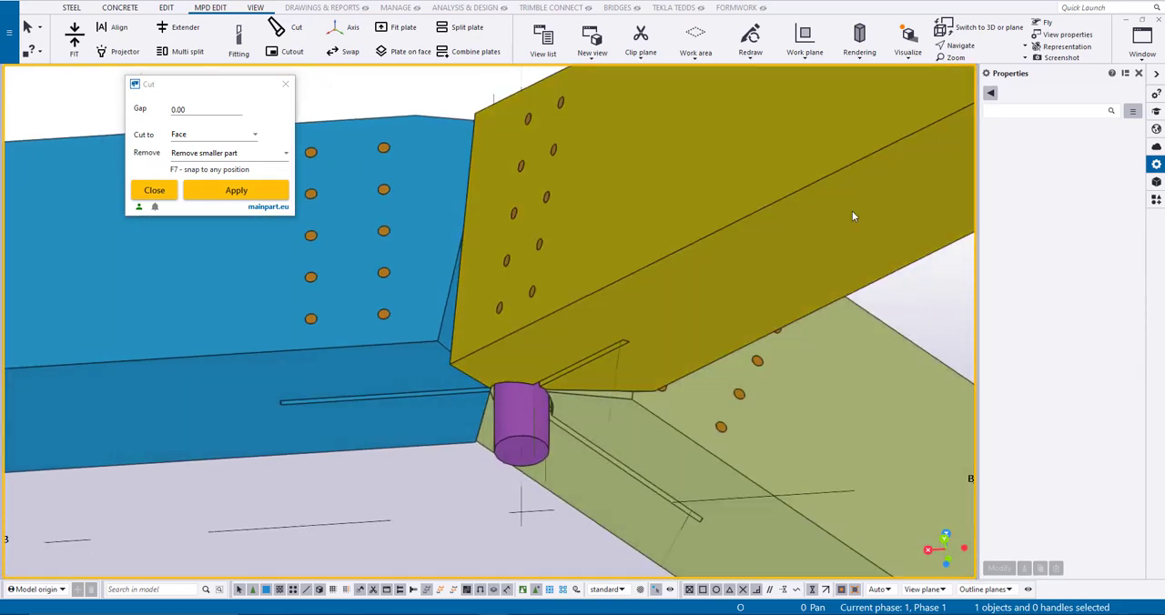
pyautogui.click(258, 139)
pyautogui.click(219, 174)
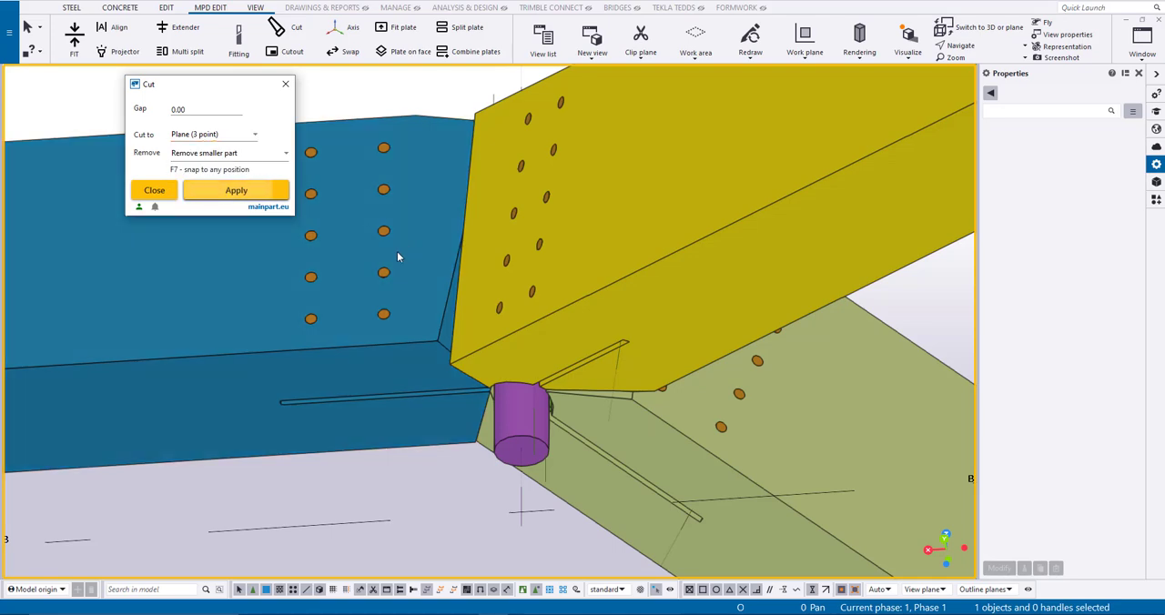
pyautogui.keyDown('ctrl'); pyautogui.moveTo(395, 252); pyautogui.dragTo(409, 231, button='middle'); pyautogui.keyUp('ctrl')
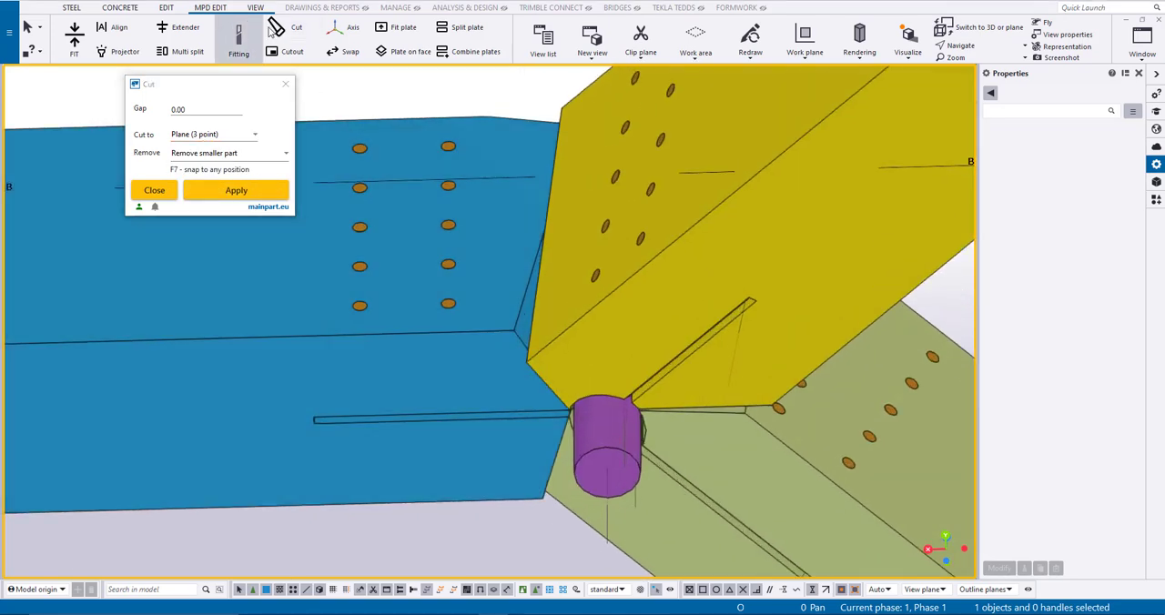
pyautogui.scroll(2, 452, 314)
pyautogui.click(550, 362)
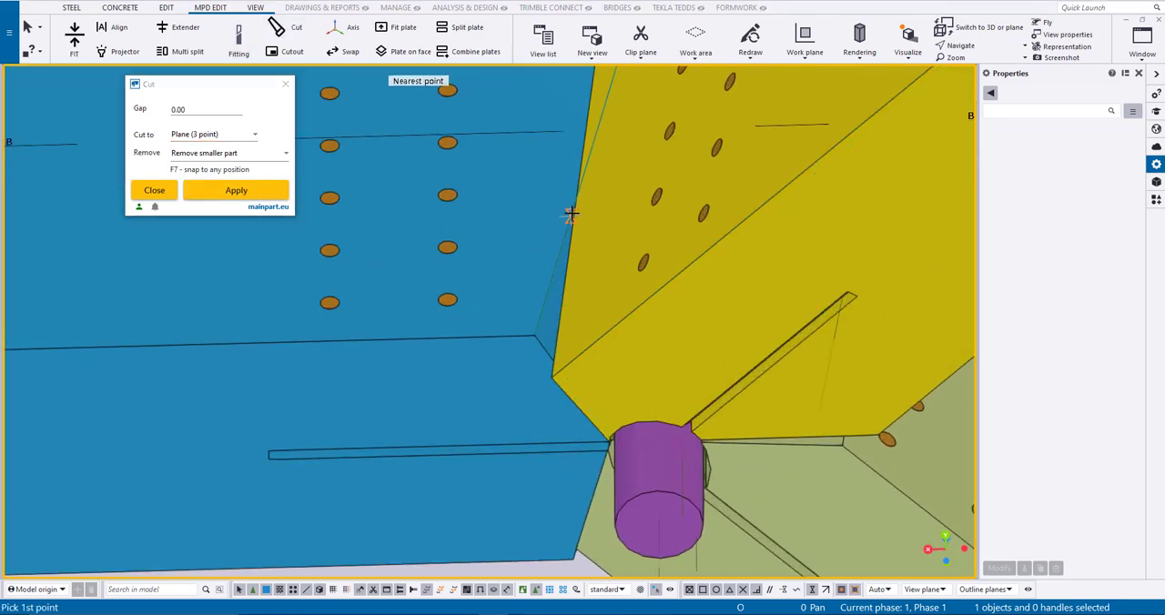
pyautogui.click(812, 592)
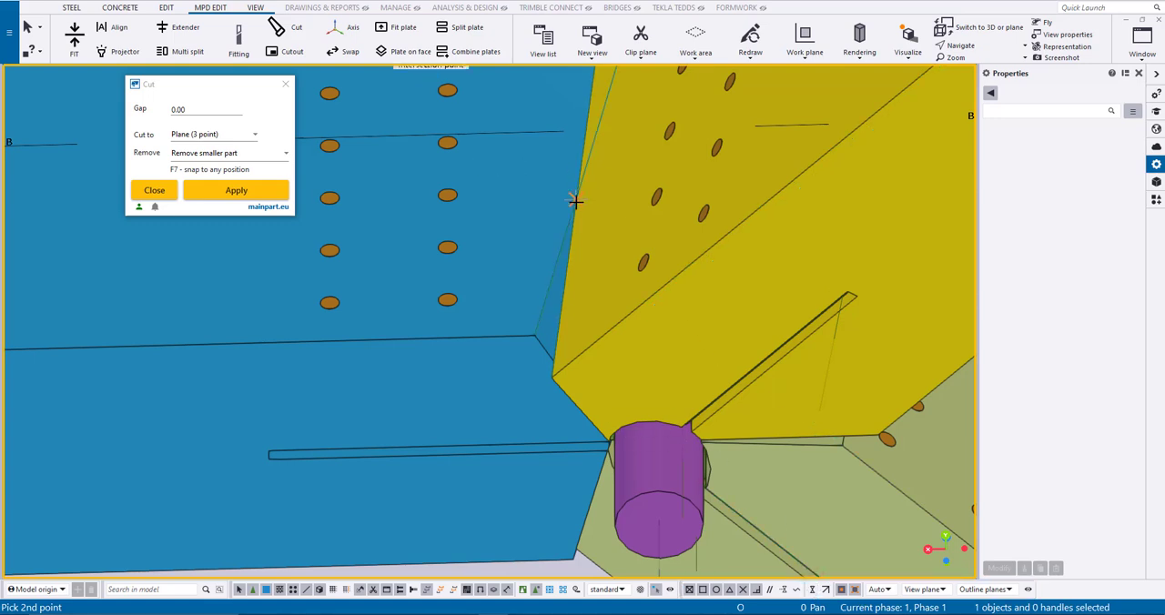
pyautogui.rightClick(416, 310)
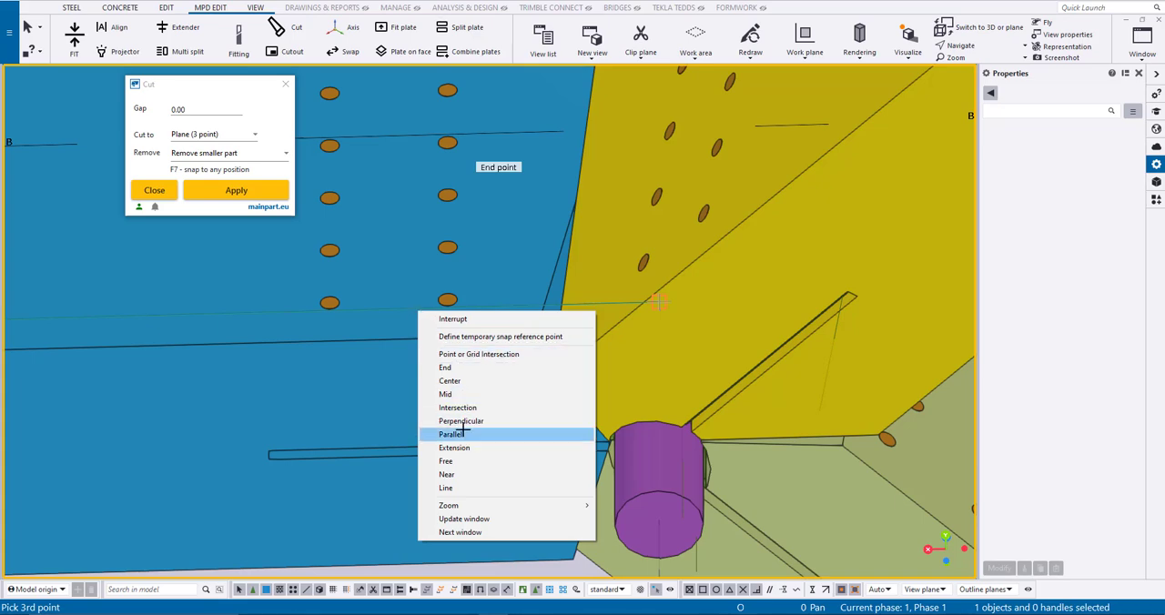
pyautogui.click(451, 472)
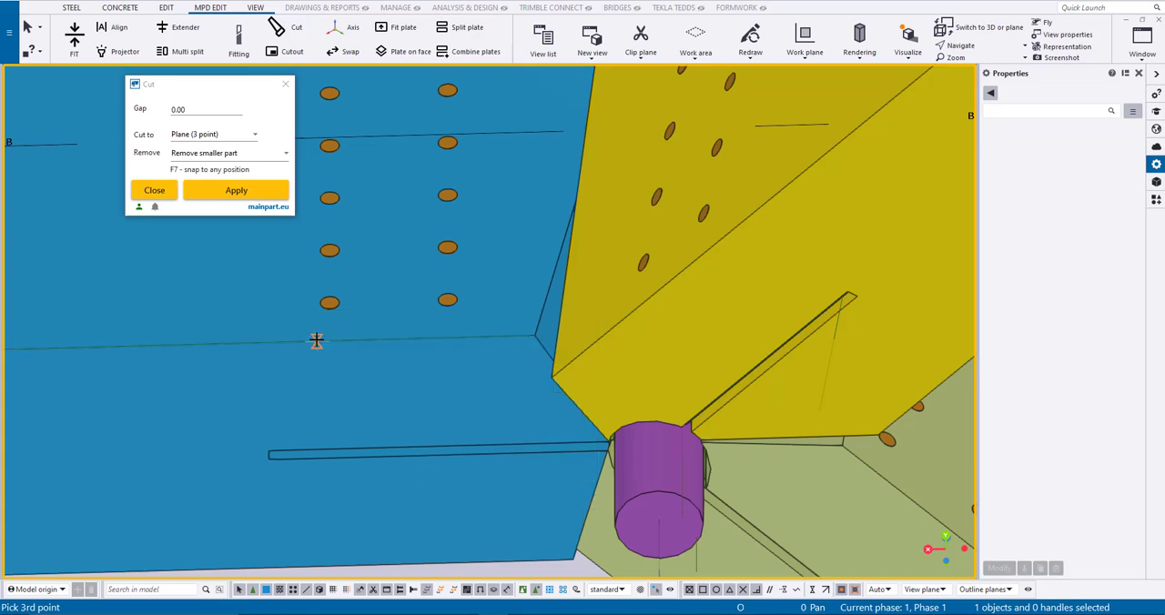
pyautogui.click(317, 340)
pyautogui.click(271, 312)
pyautogui.middleClick(315, 294)
# - Cut the yellow beam with a Plane (3 point) cut through the blue beam's corner, its side edge and a point on the yellow upper edge
pyautogui.keyDown('ctrl'); pyautogui.moveTo(465, 224); pyautogui.dragTo(554, 319, button='middle'); pyautogui.keyUp('ctrl')
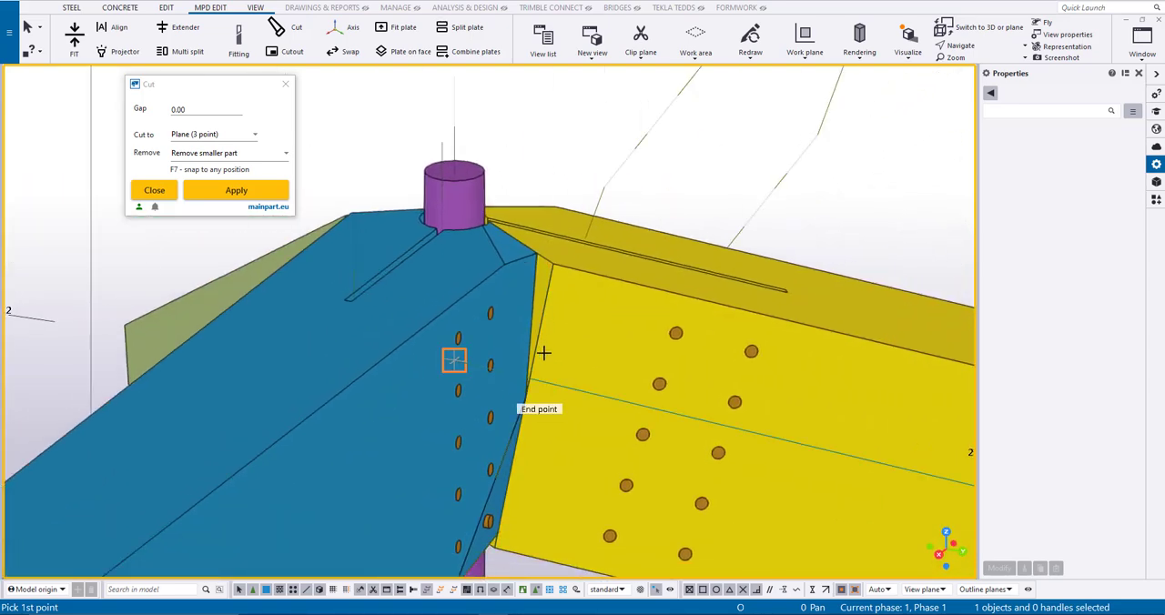
pyautogui.click(534, 256)
pyautogui.rightClick(533, 255)
pyautogui.click(588, 417)
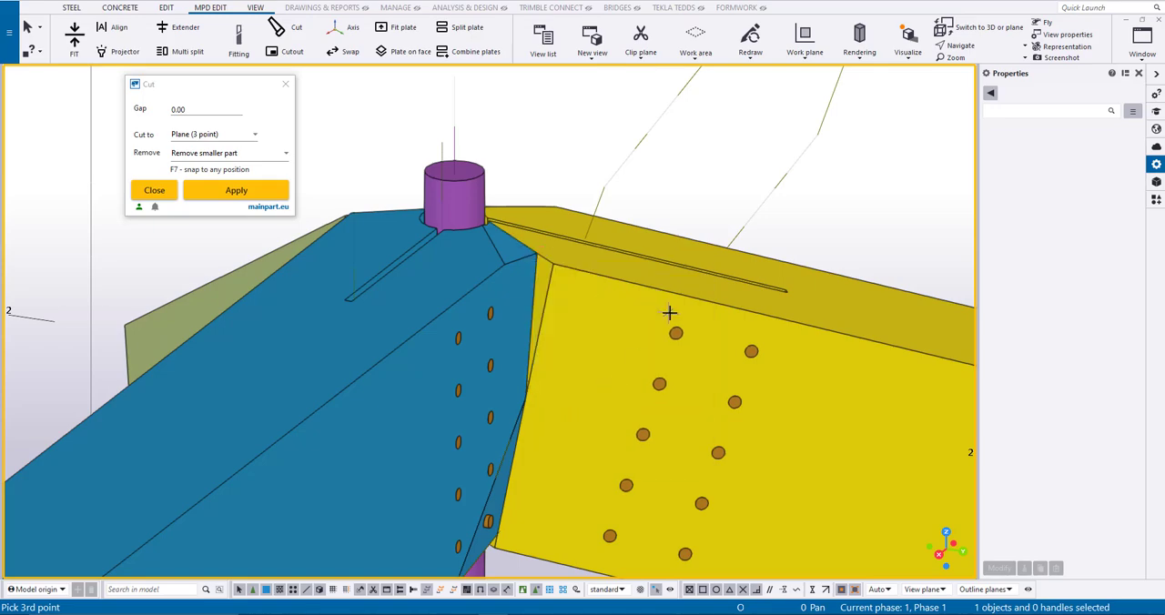
pyautogui.click(719, 304)
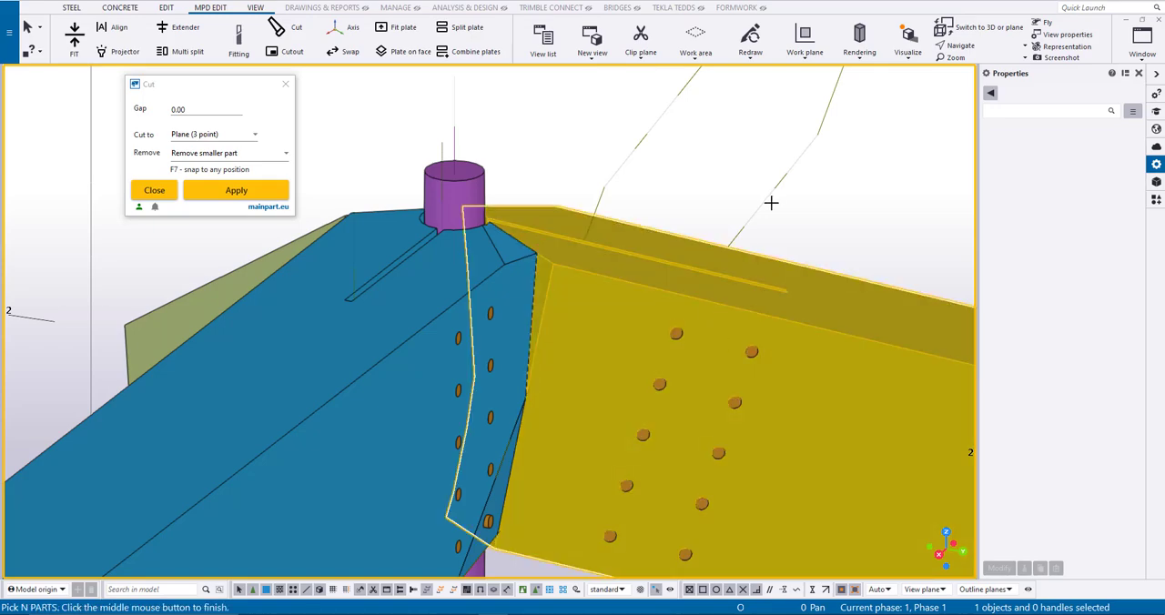
# - Cut the olive beam with a Plane (3 point) cut through the blue beam's upper corner, the side-edge midpoint and a point on the olive upper edge
pyautogui.keyDown('ctrl'); pyautogui.moveTo(802, 272); pyautogui.dragTo(547, 409, button='middle'); pyautogui.keyUp('ctrl')
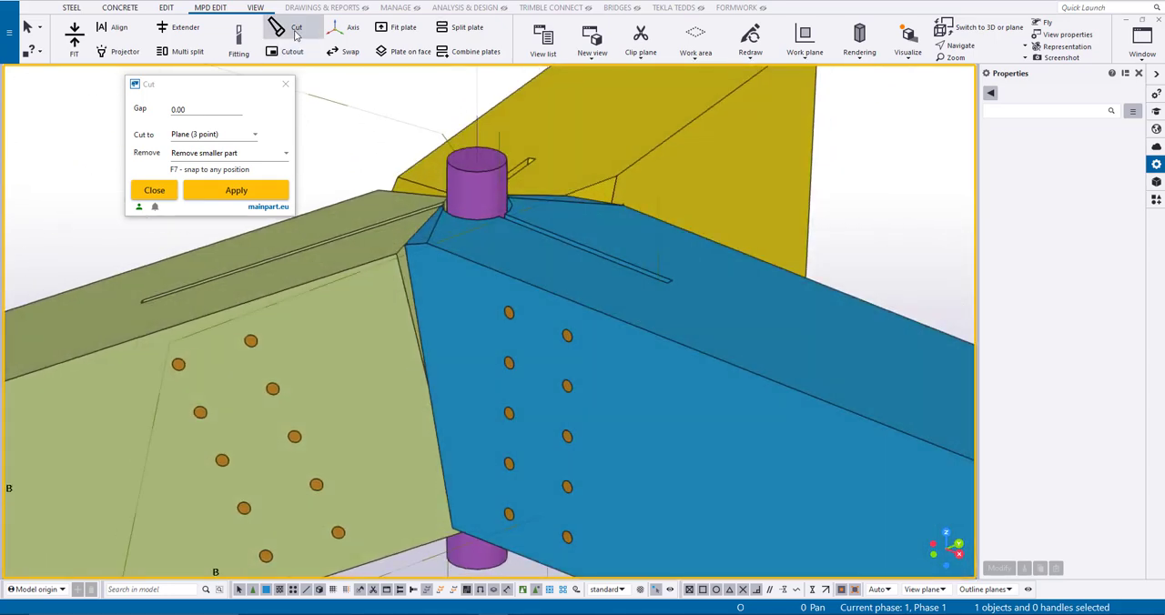
pyautogui.scroll(1, 436, 340)
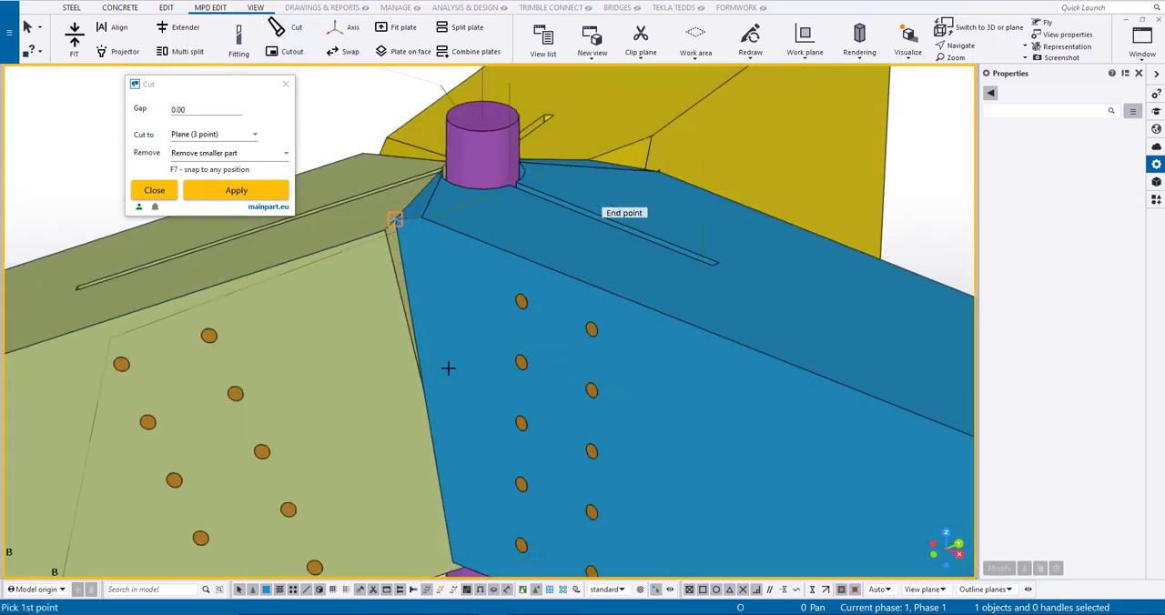
pyautogui.click(424, 393)
pyautogui.rightClick(424, 393)
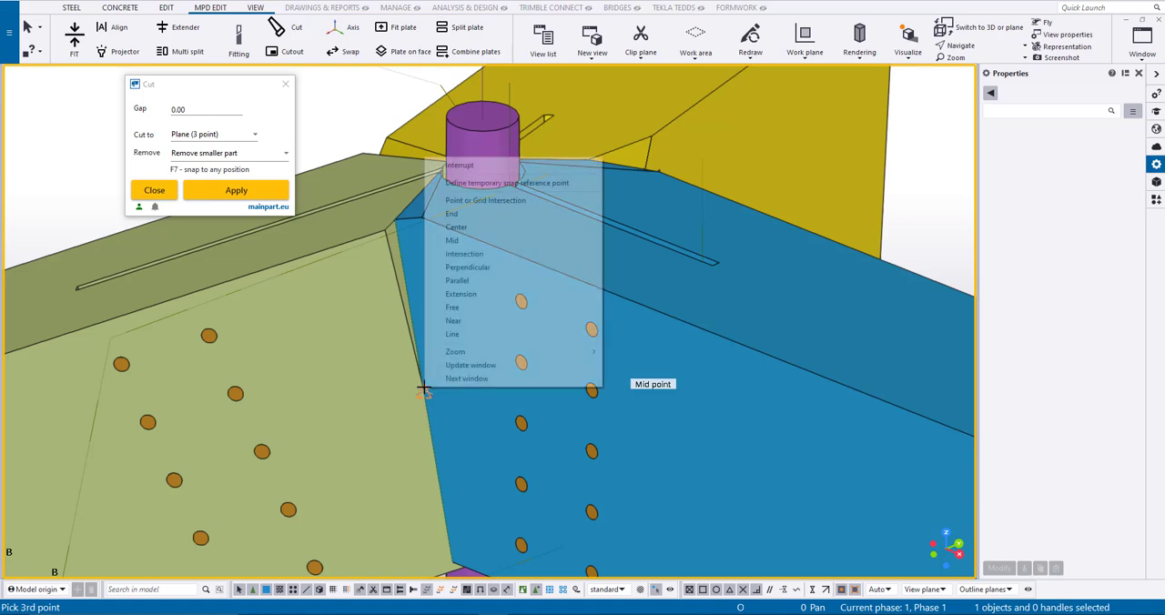
pyautogui.click(522, 319)
pyautogui.click(164, 297)
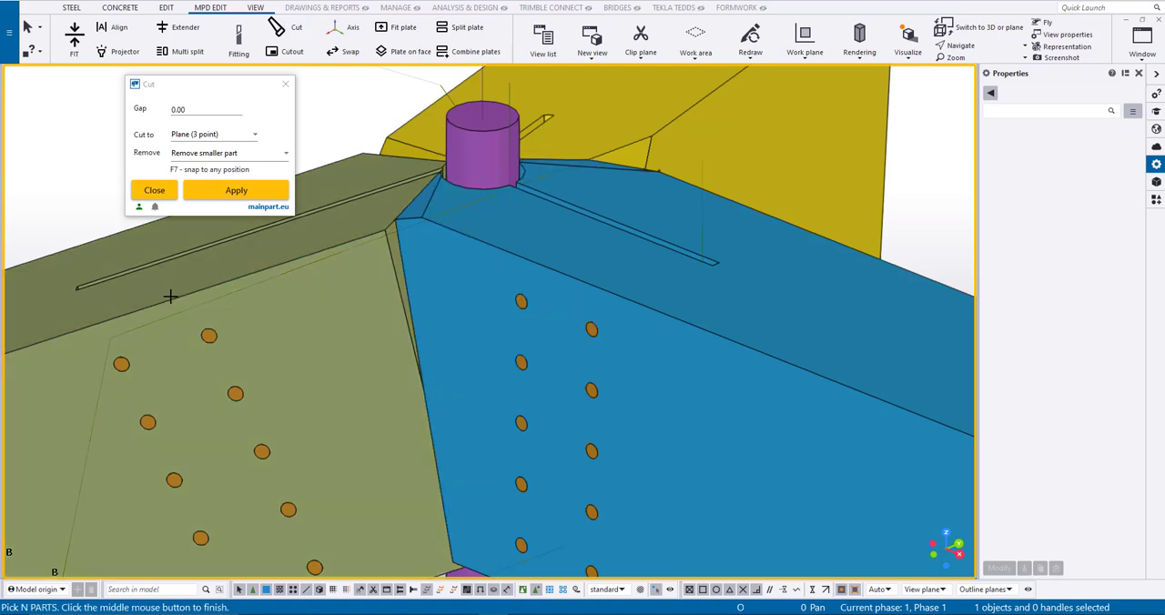
# - Cut the blue beam's underside through the lower olive-blue intersection, the olive edge's midpoint and a nearest point on the blue lower edge, then end the command
pyautogui.keyDown('ctrl'); pyautogui.moveTo(268, 325); pyautogui.dragTo(445, 326, button='middle'); pyautogui.keyUp('ctrl')
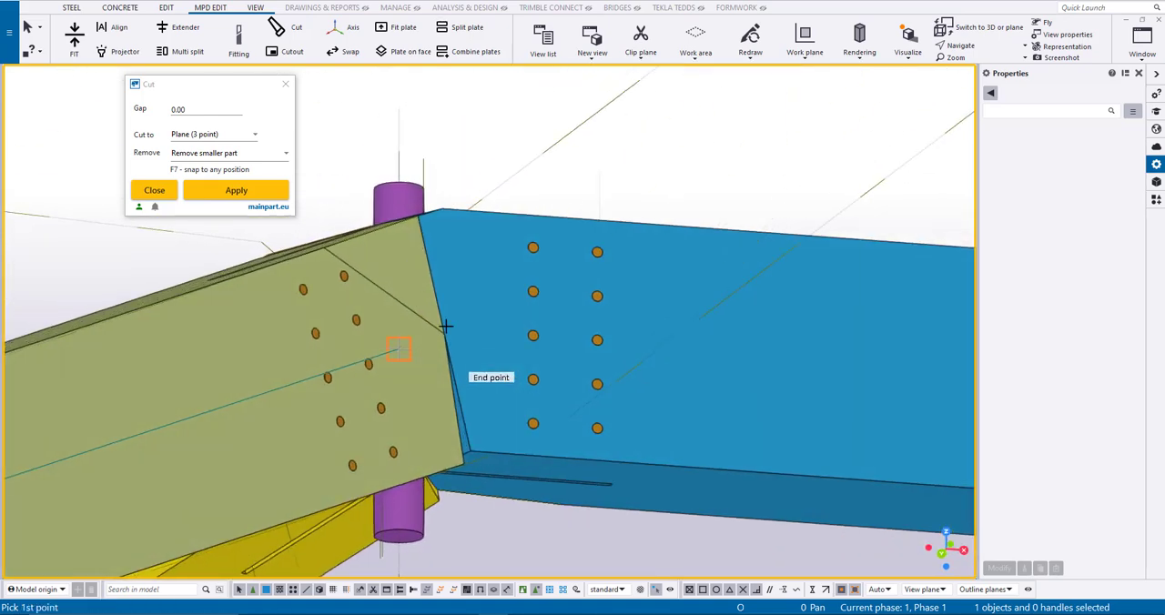
pyautogui.scroll(3, 462, 456)
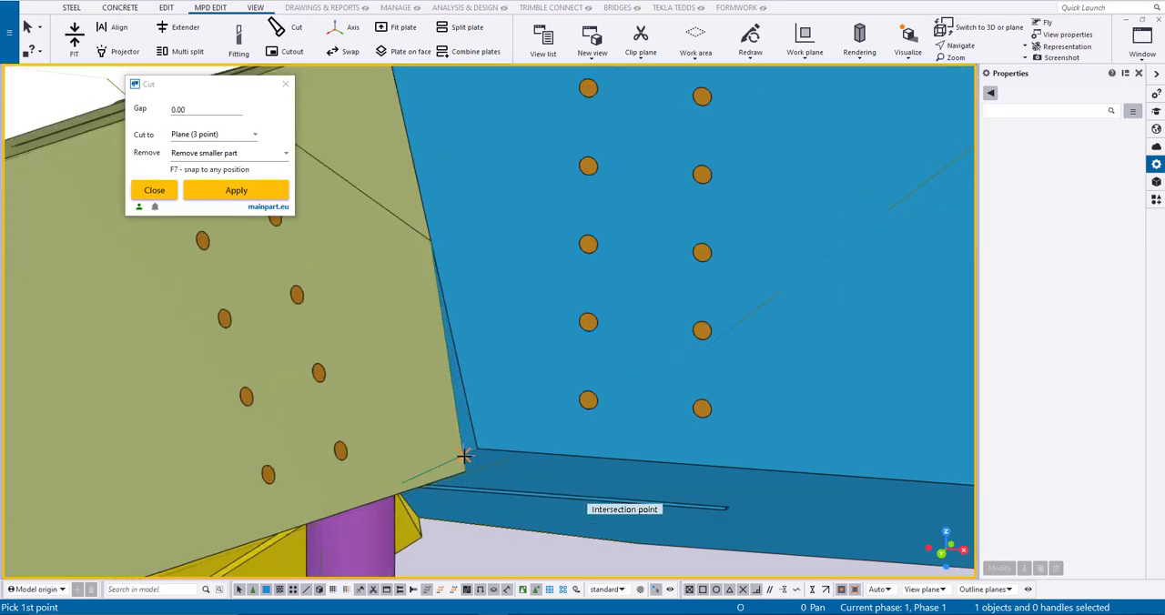
pyautogui.click(460, 444)
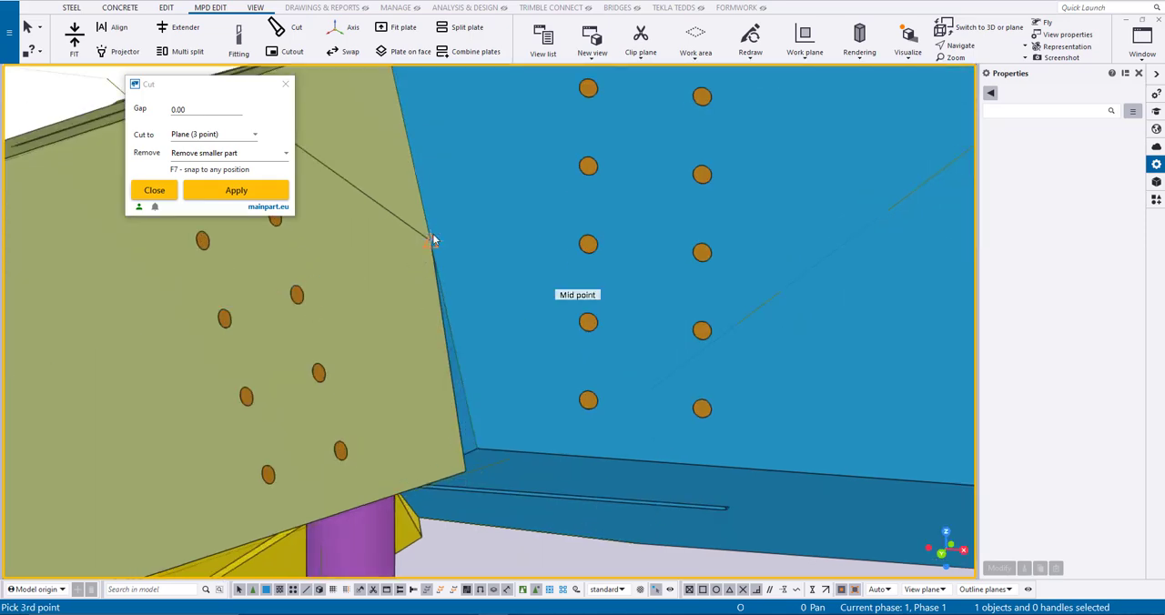
pyautogui.rightClick(432, 240)
pyautogui.click(494, 394)
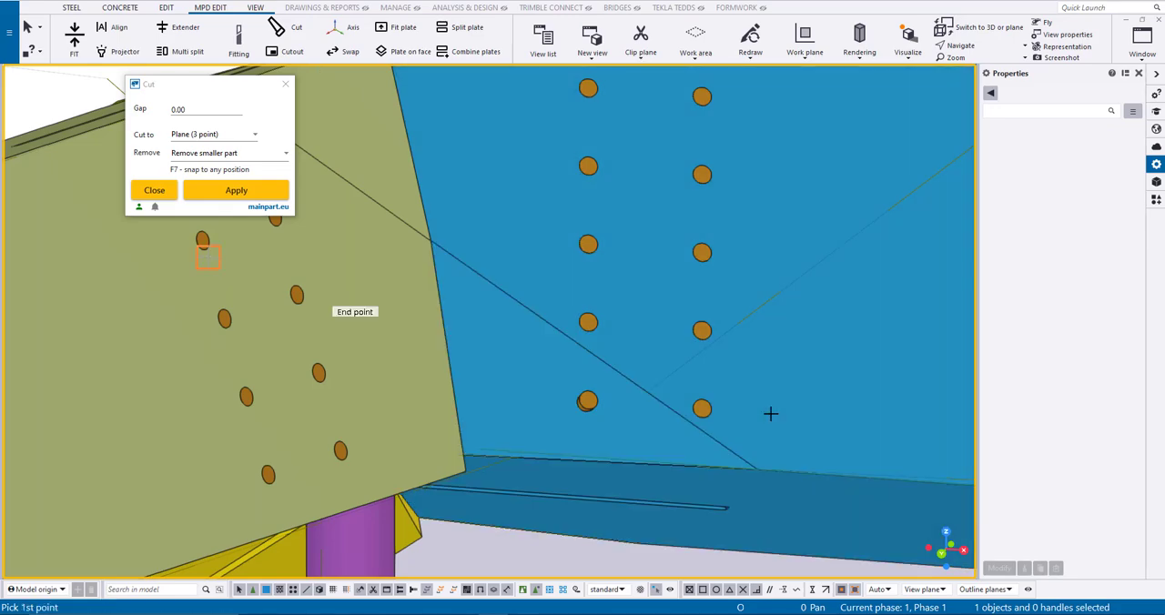
pyautogui.rightClick(769, 413)
pyautogui.click(819, 190)
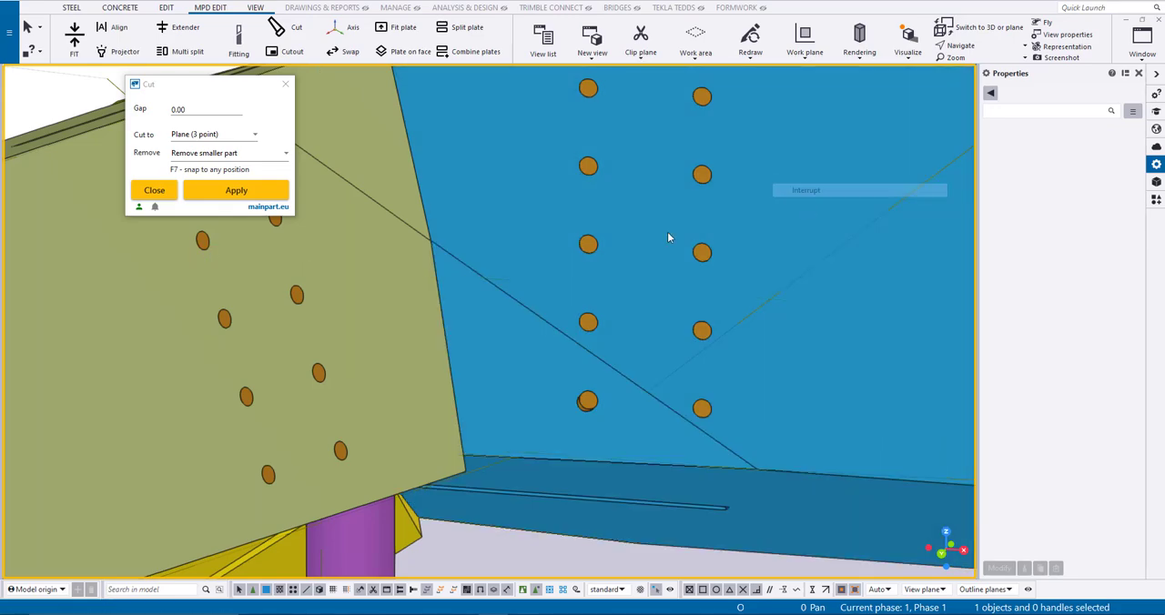